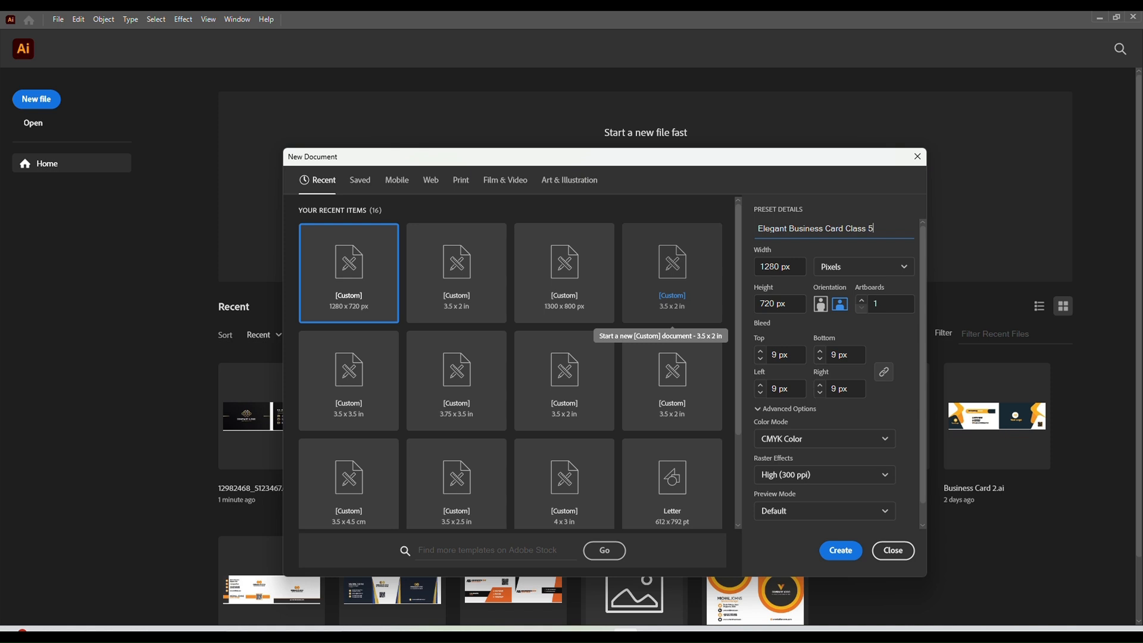
- Create the new document in inches, 3.5 in wide and 2 in high, with two artboards
click(869, 266)
click(864, 342)
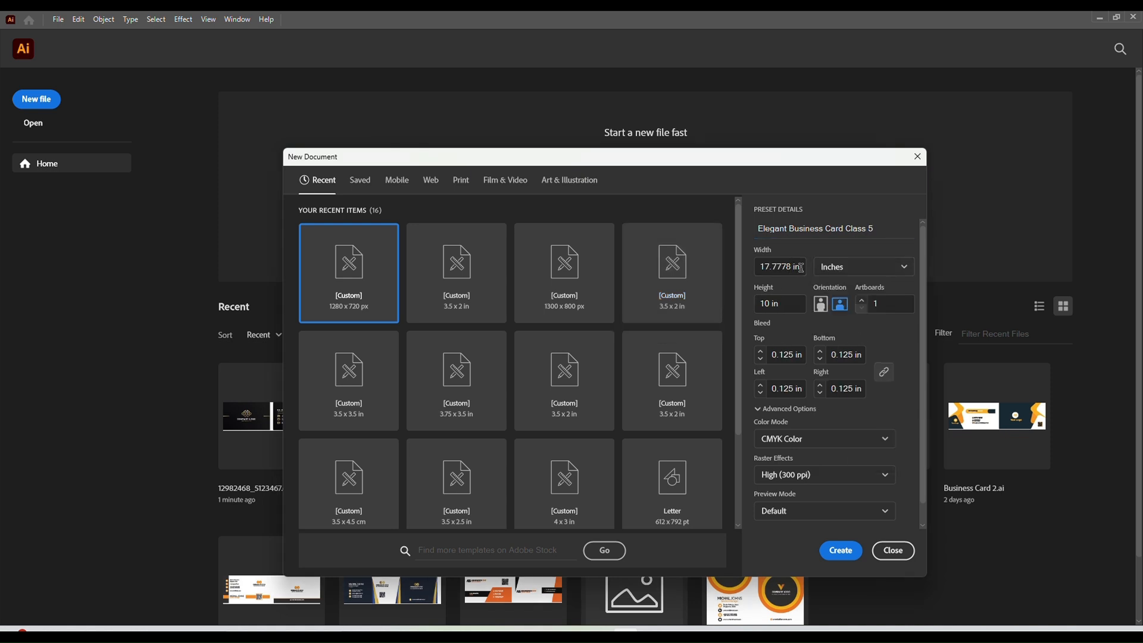
drag(799, 266, 736, 266)
text(3.5)
key(Tab)
text(2)
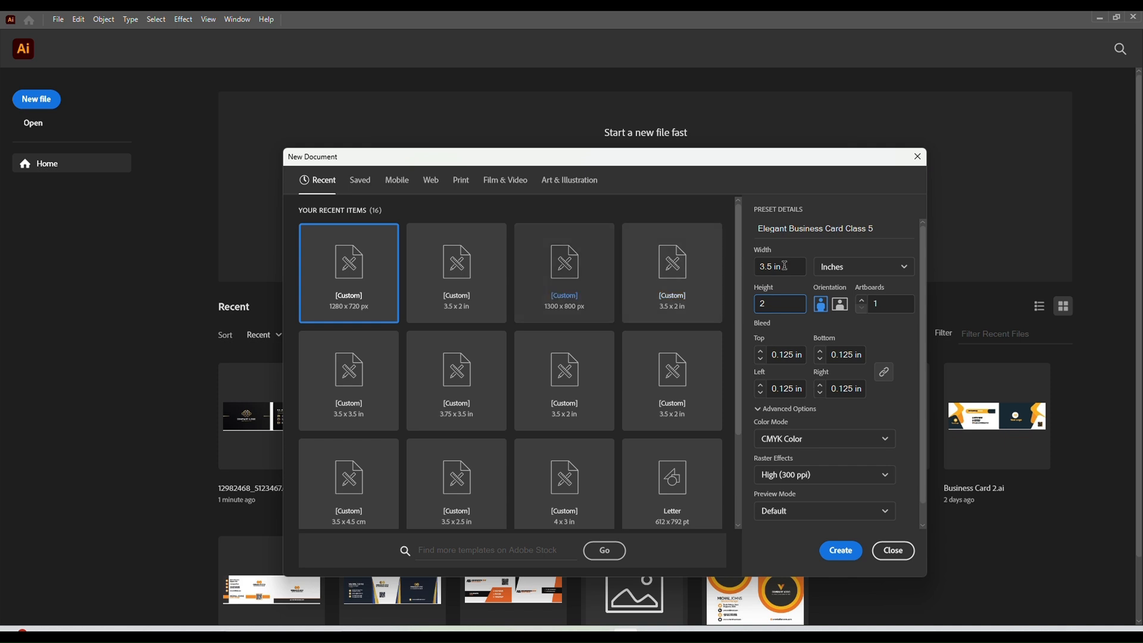
click(862, 301)
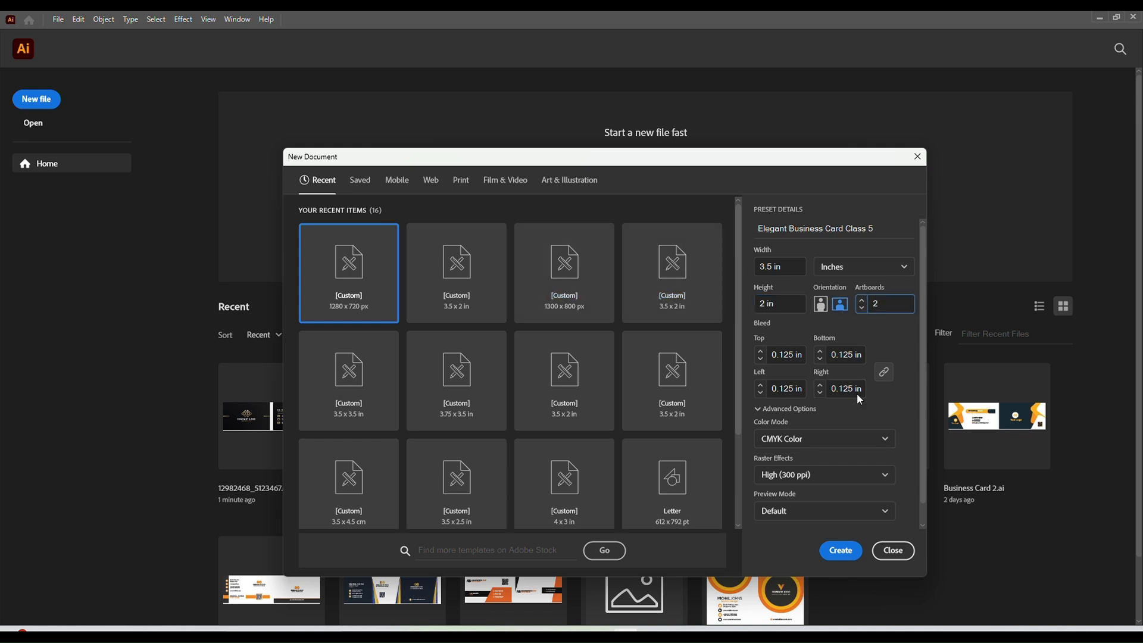
click(841, 550)
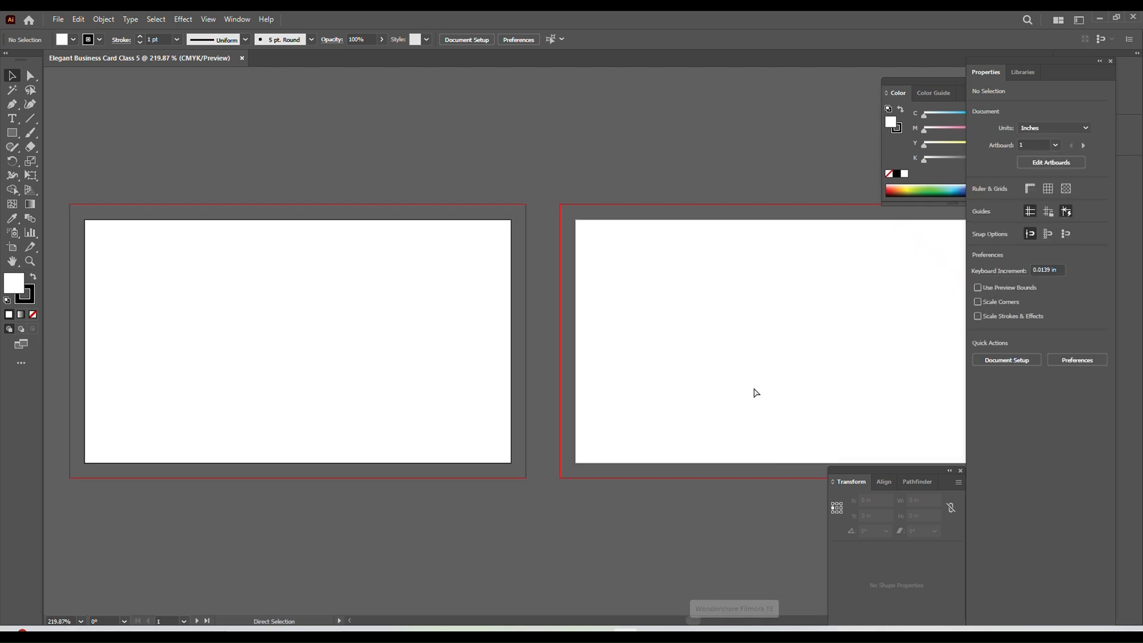
- Draw a 3.75 by 2.25 in rectangle and centre it horizontally and vertically on the first artboard
key(ctrl+minus)
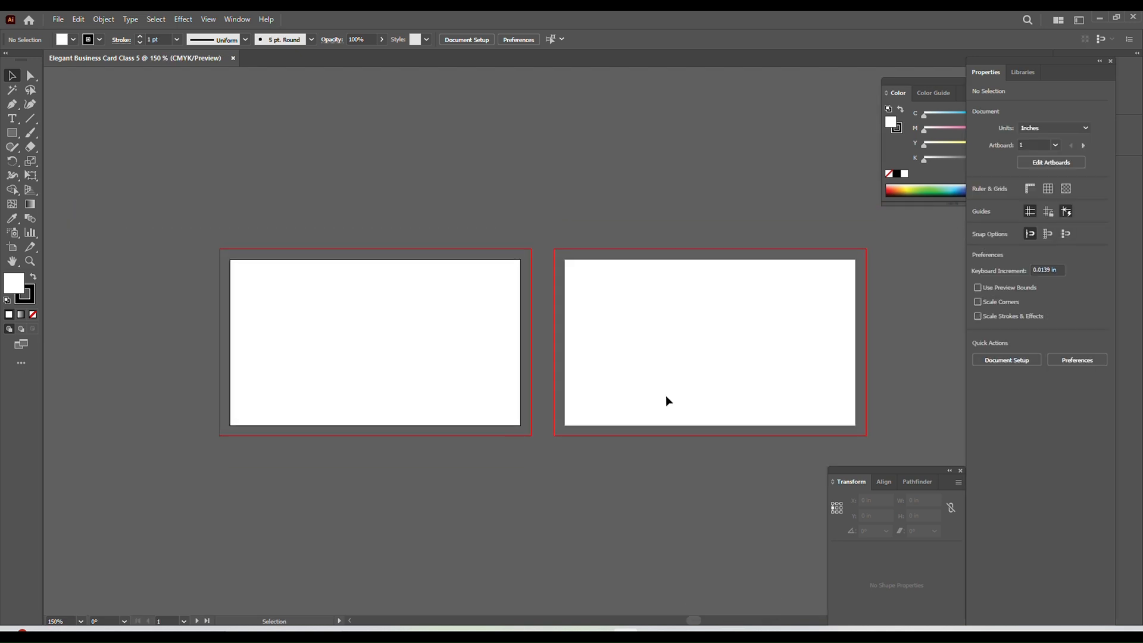
scroll(665, 401, down, 3)
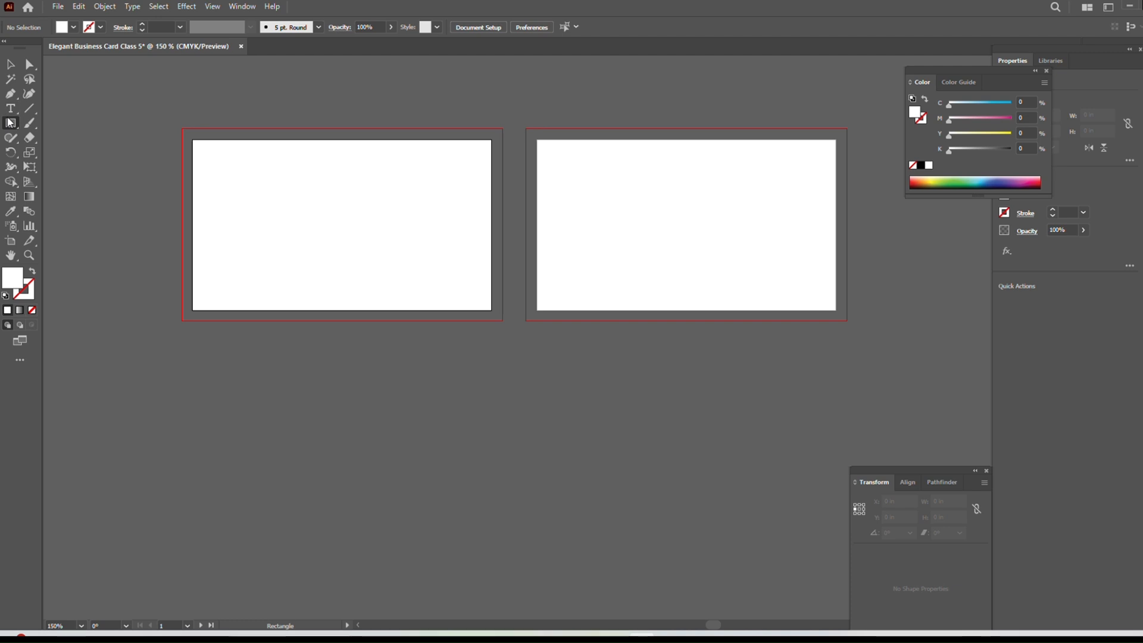
click(447, 266)
text(3.75)
key(Tab)
text(2.)
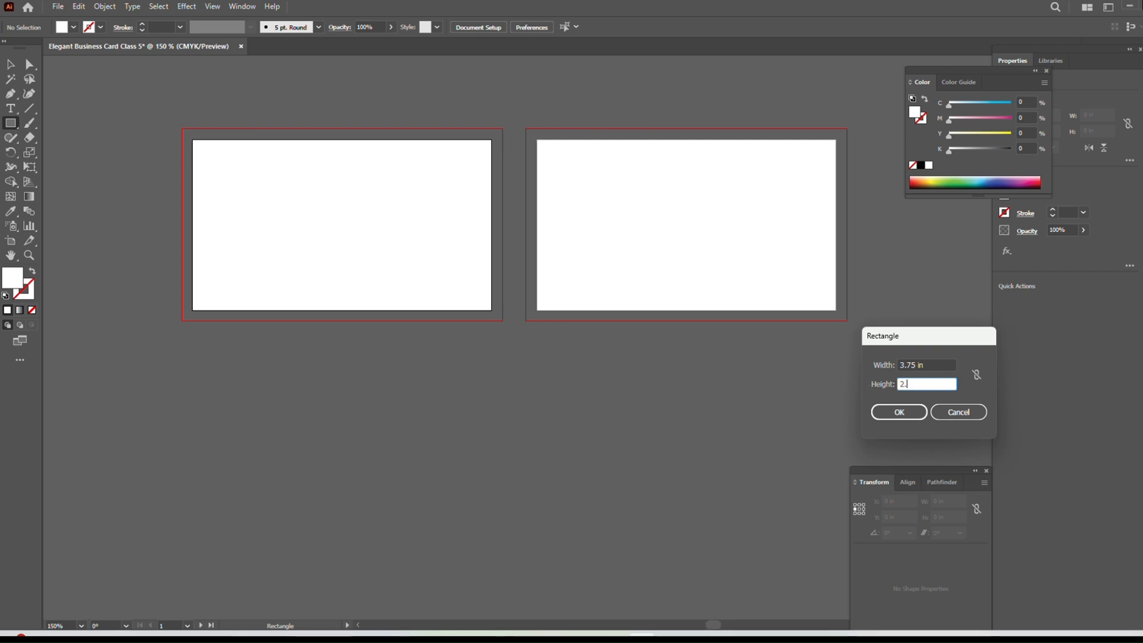
click(900, 411)
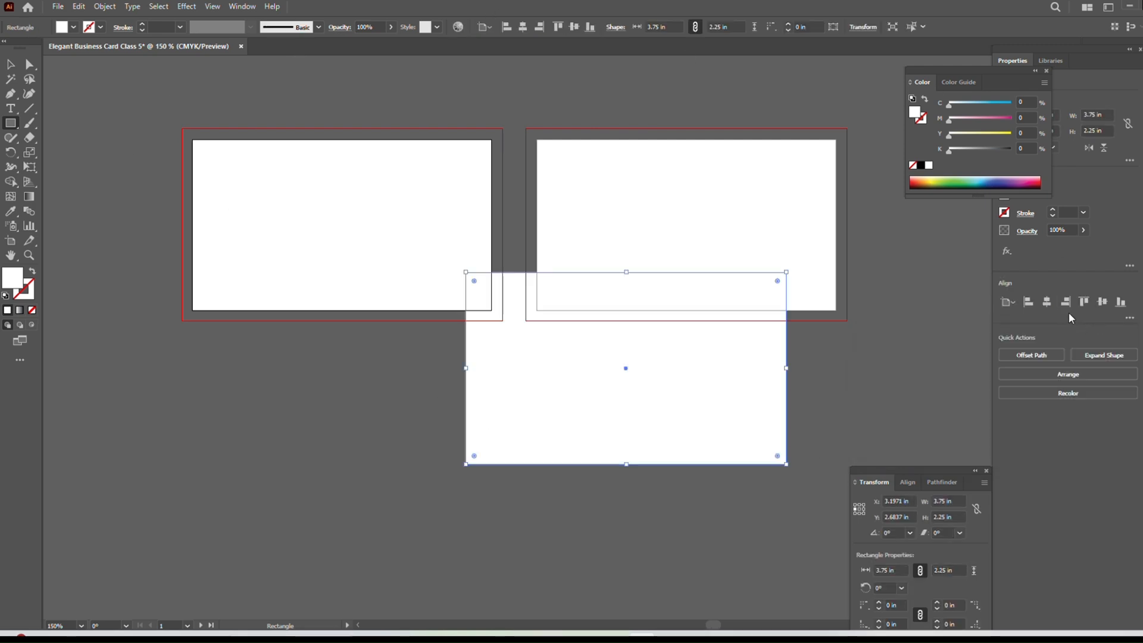
click(1046, 302)
click(1102, 302)
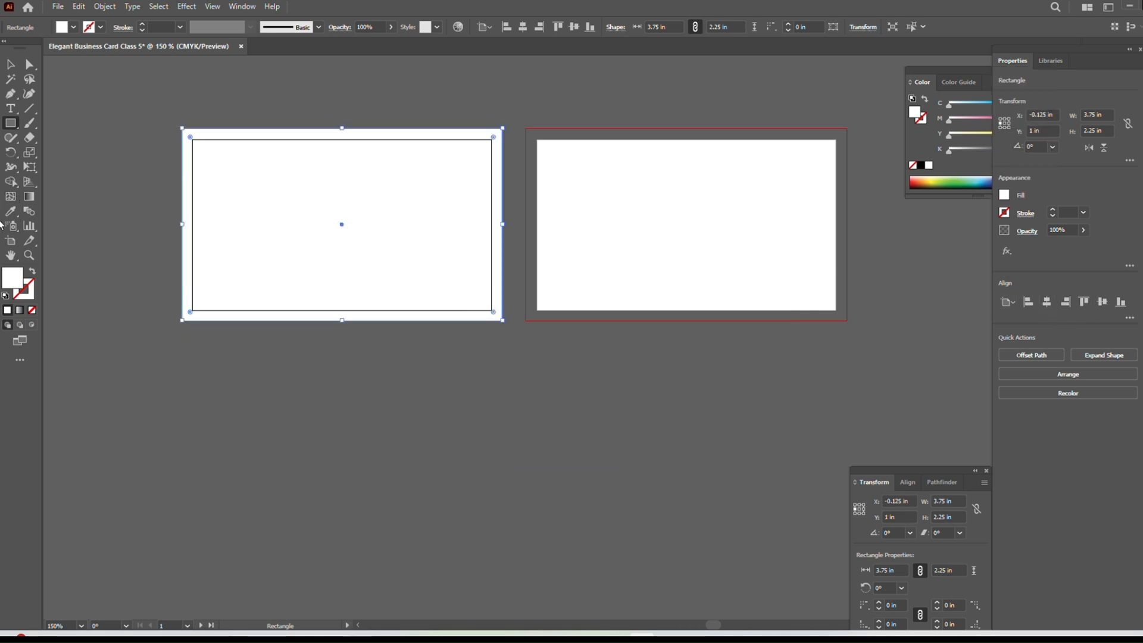
- Fill the rectangle on the first artboard with the dark grey colour 232323
double_click(13, 277)
text(1E1E1E)
drag(629, 370, 620, 367)
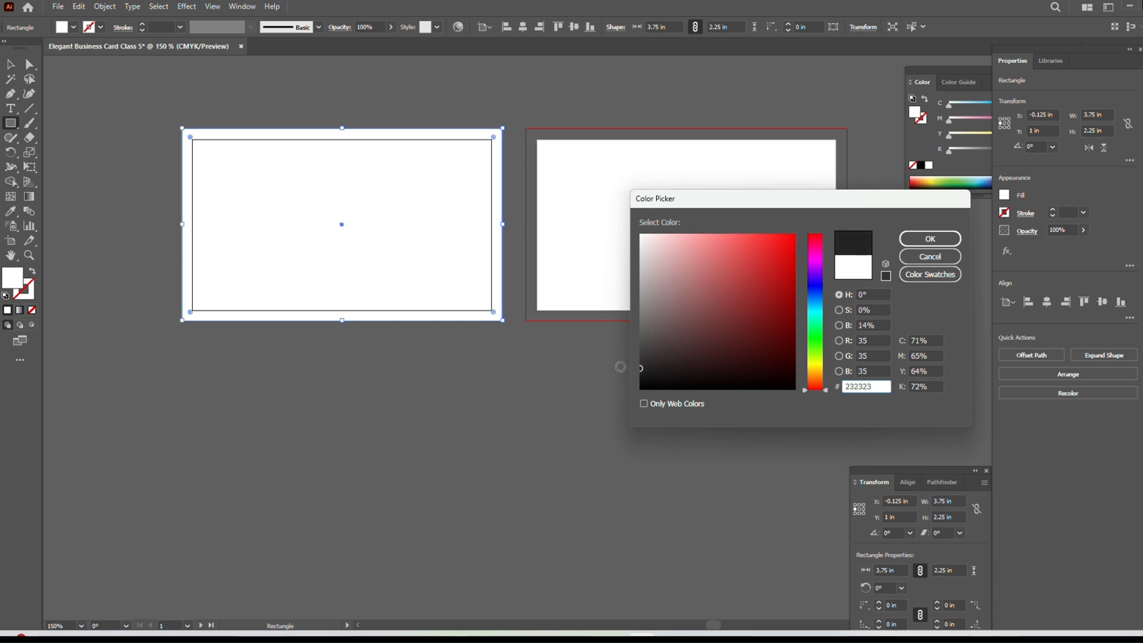
click(916, 238)
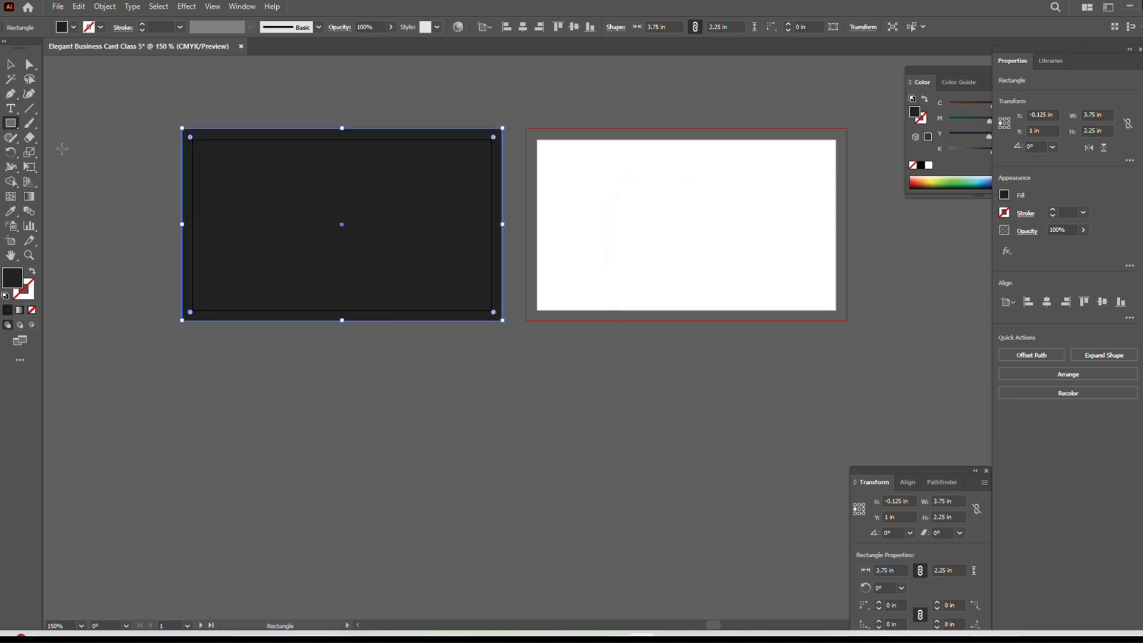
- Duplicate the dark rectangle onto the second artboard so it covers the bleed area
click(7, 66)
click(154, 150)
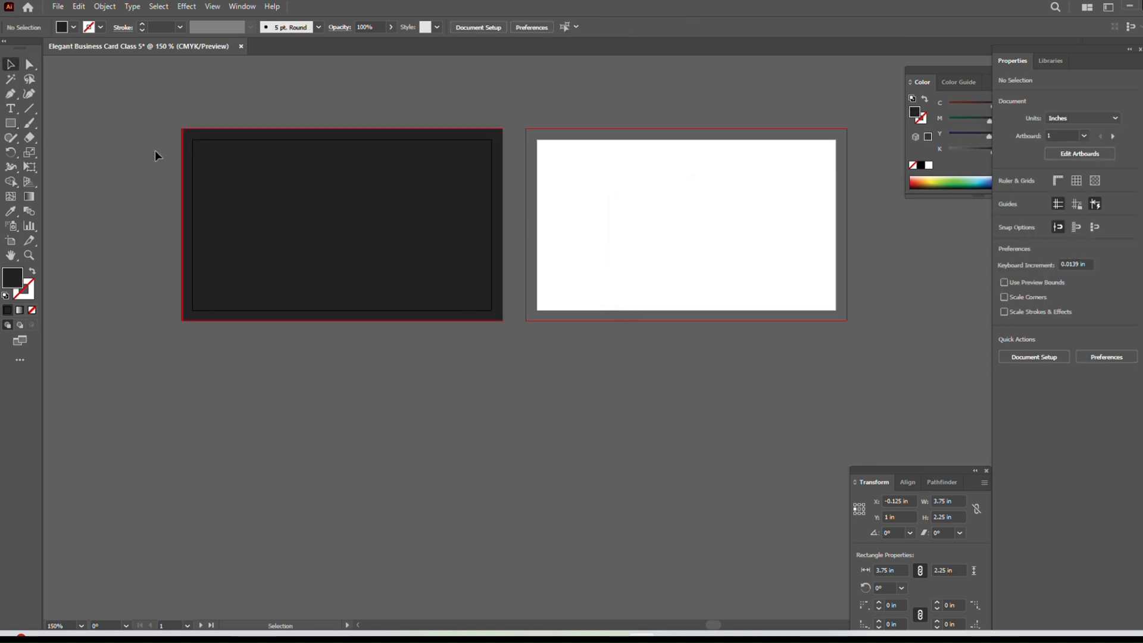
drag(269, 222, 622, 222)
click(56, 201)
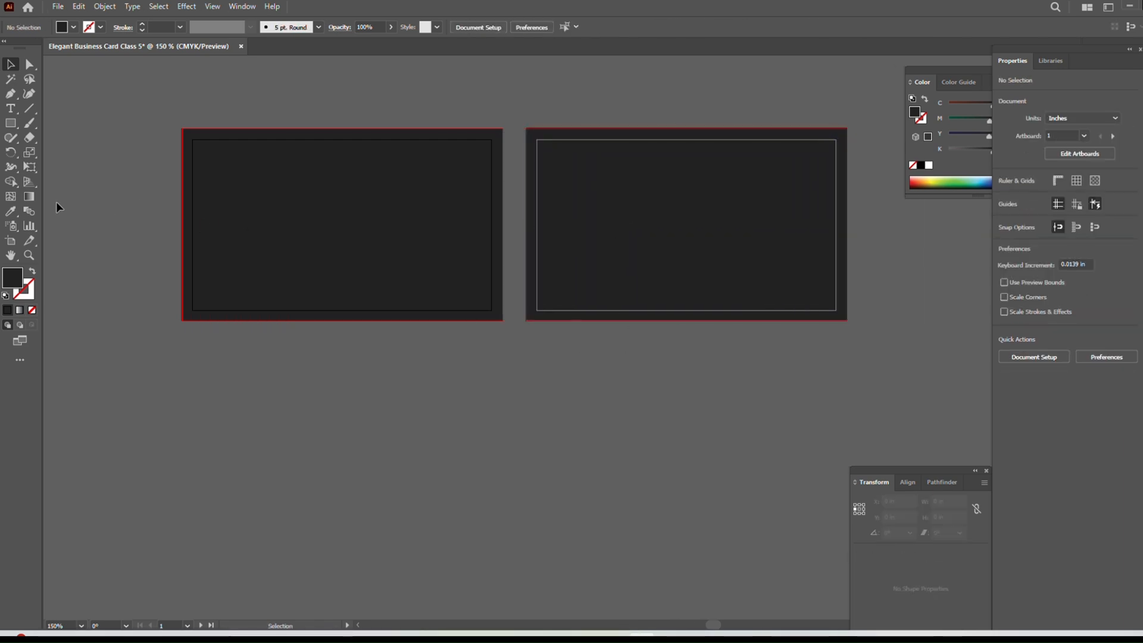
click(234, 223)
click(8, 153)
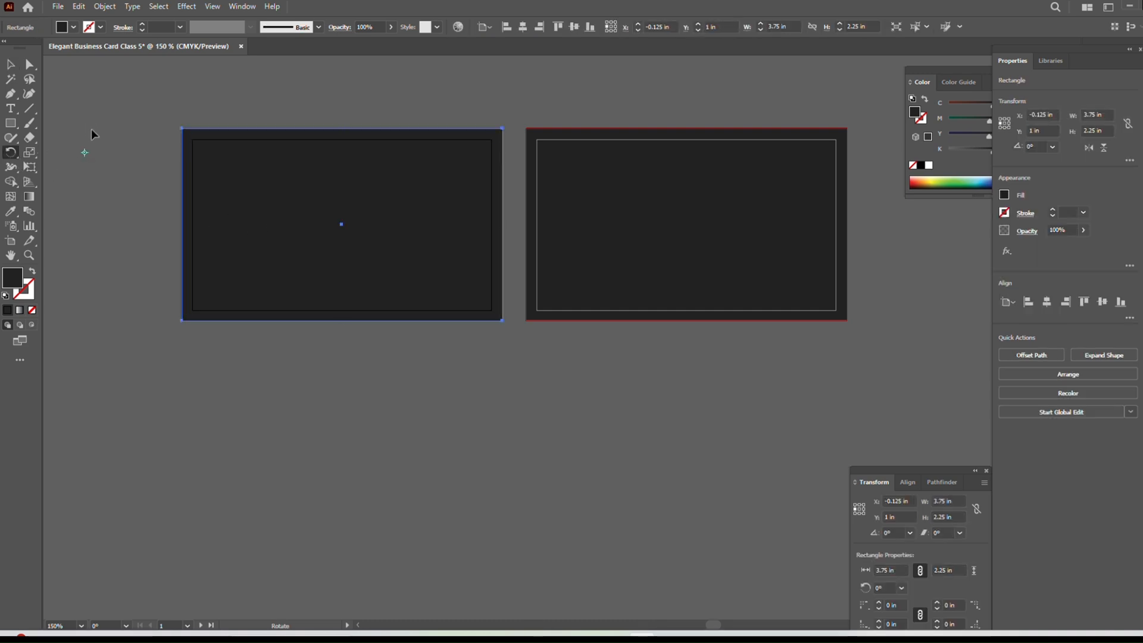
key(ctrl+z)
key(ctrl+shift+z)
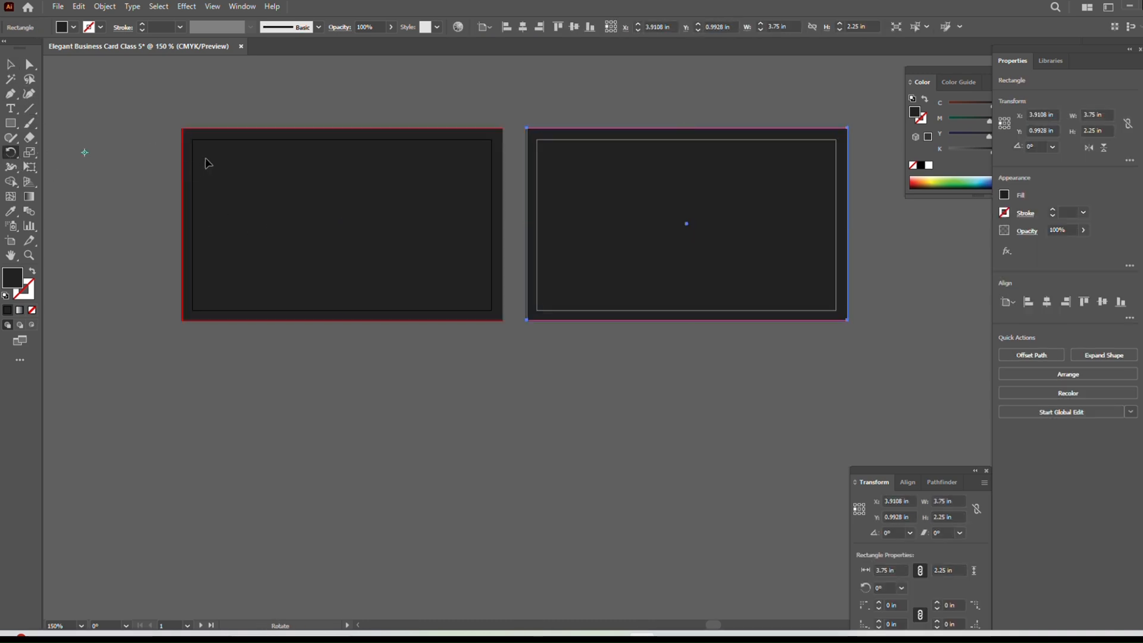
click(10, 64)
click(101, 91)
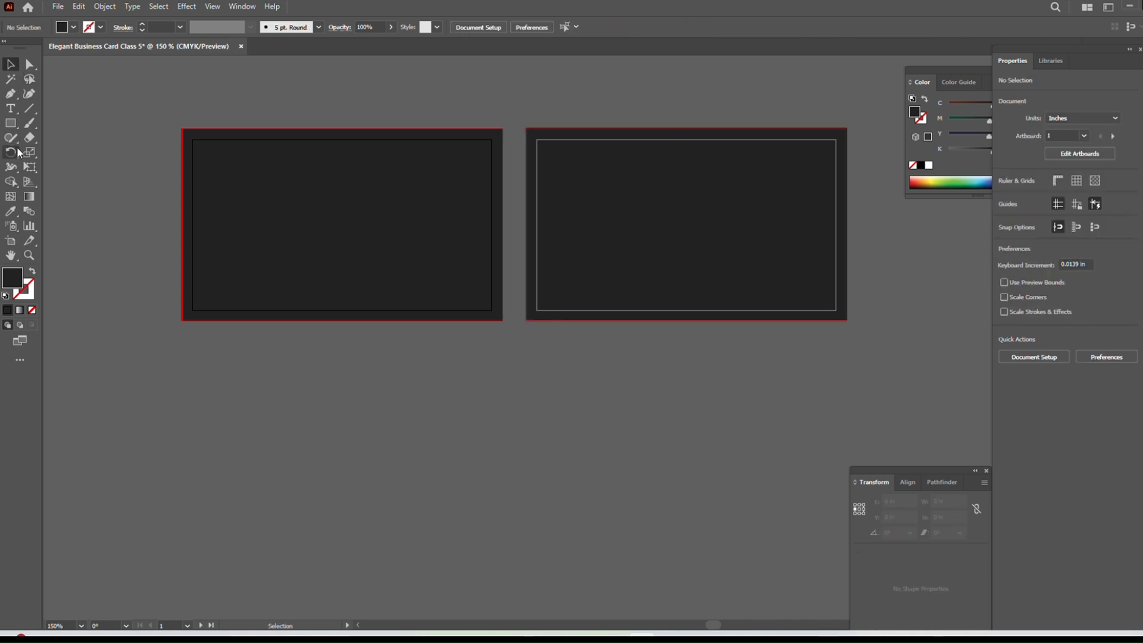
- Draw a closed Pen shape about 2.51 by 2.26 in over the first card's left part, with its right side bulging outward
click(10, 97)
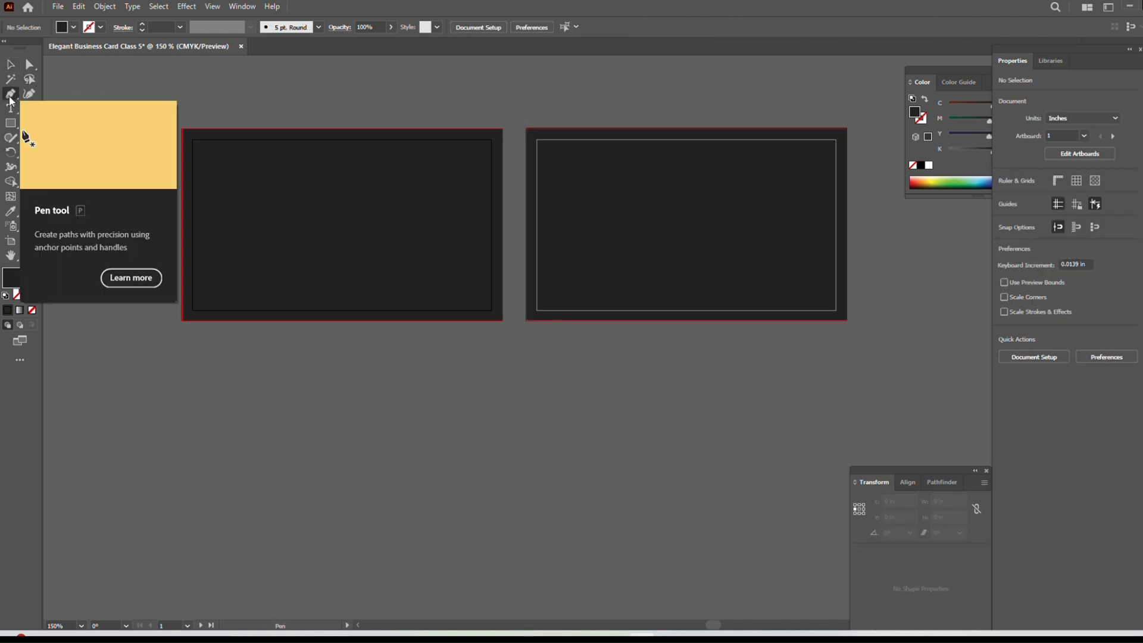
click(182, 129)
click(183, 321)
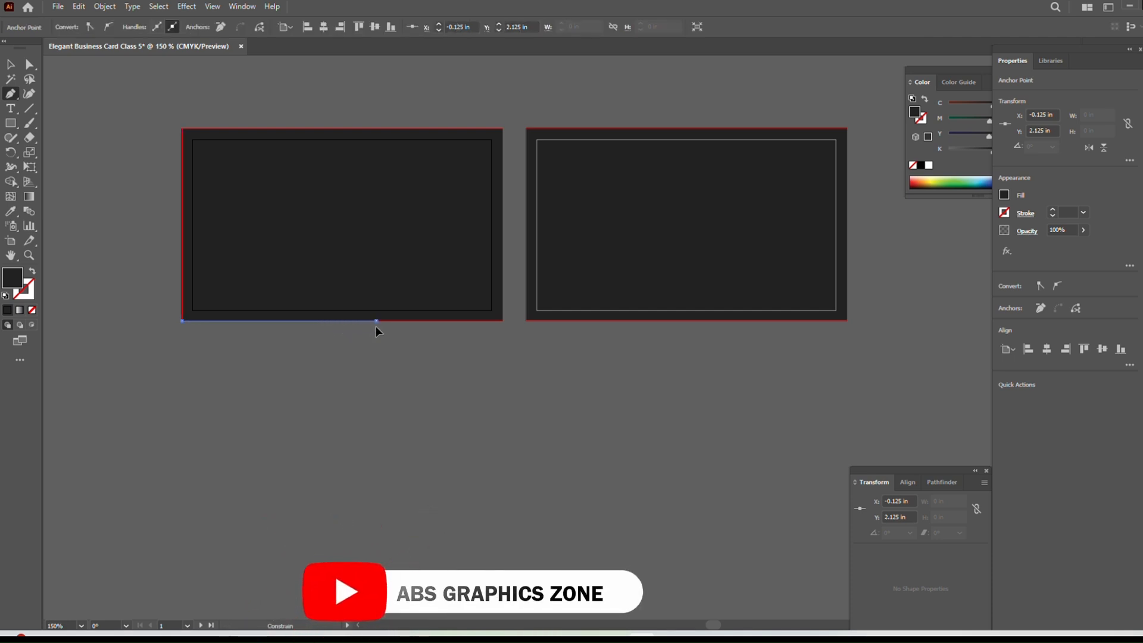
click(377, 326)
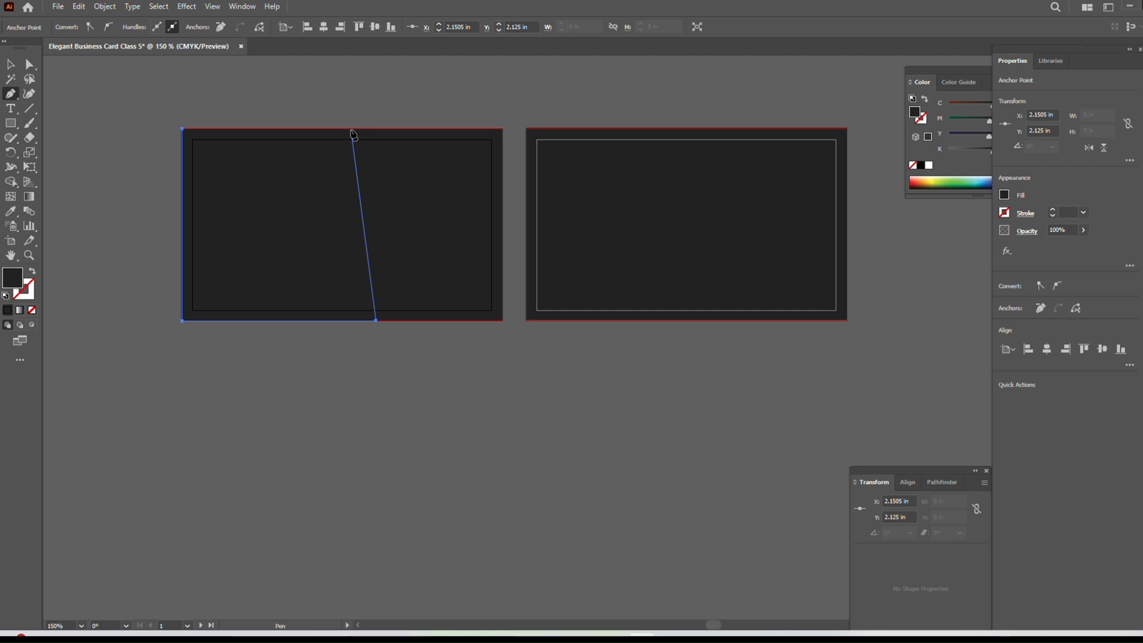
drag(348, 128, 261, 221)
click(348, 307)
click(182, 309)
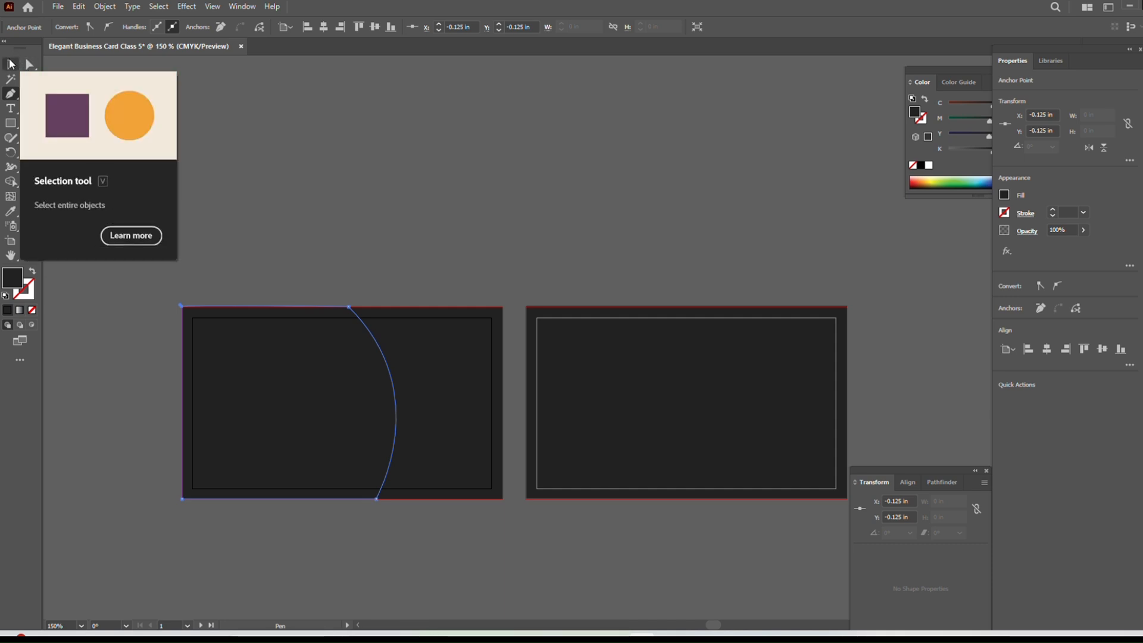
- Paste the prepared logo, contact details and gold gradient swatch, and place them below the first card
click(10, 64)
drag(347, 298, 389, 172)
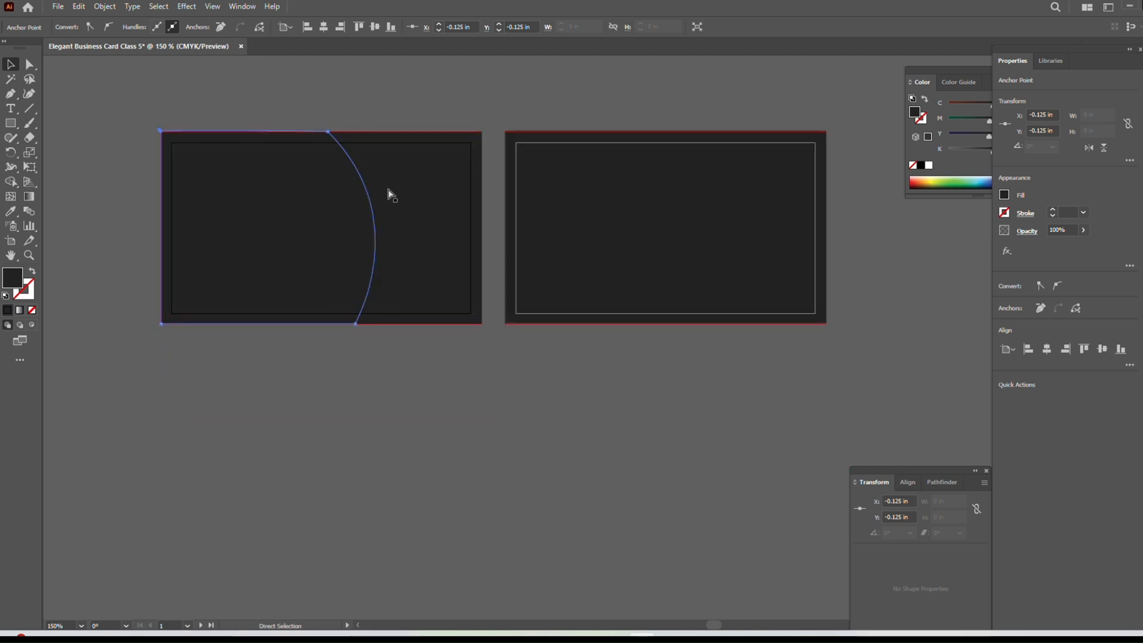
key(ctrl+v)
drag(627, 385, 296, 468)
- Fill the curved shape on the first card with the near-black colour 111111
click(276, 252)
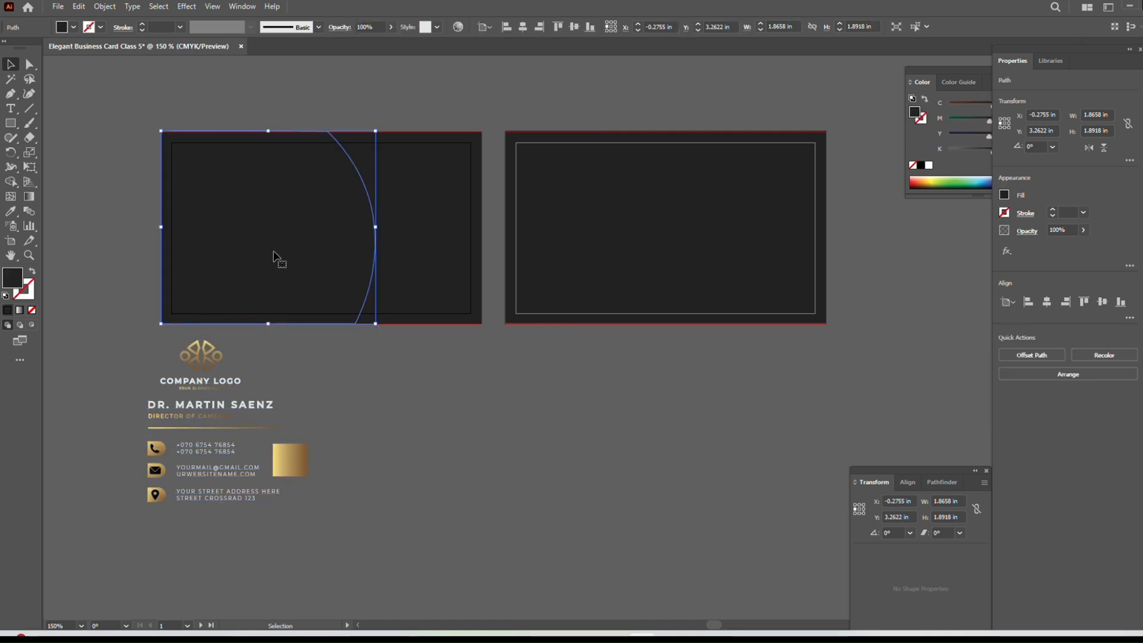
click(10, 210)
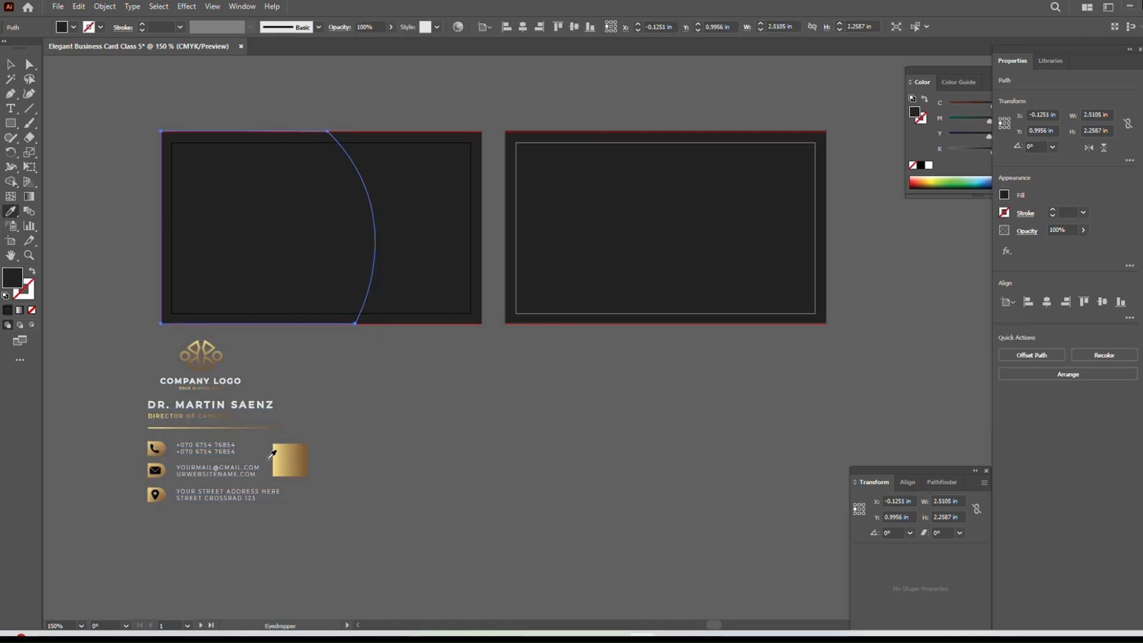
click(290, 459)
key(ctrl+z)
double_click(19, 285)
drag(644, 369, 642, 379)
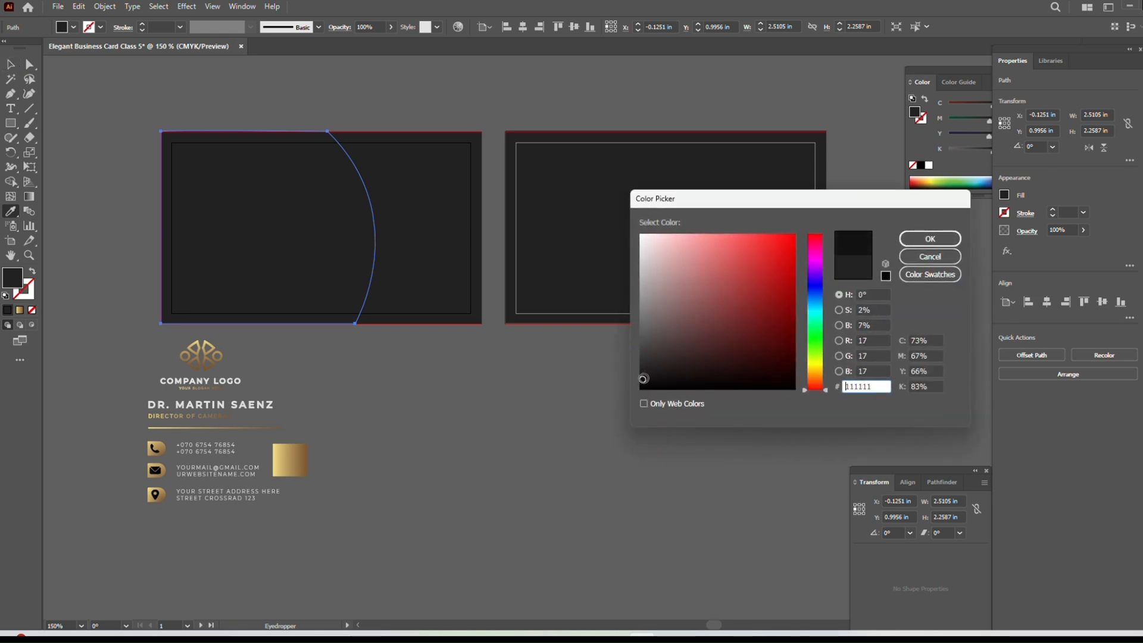
click(929, 238)
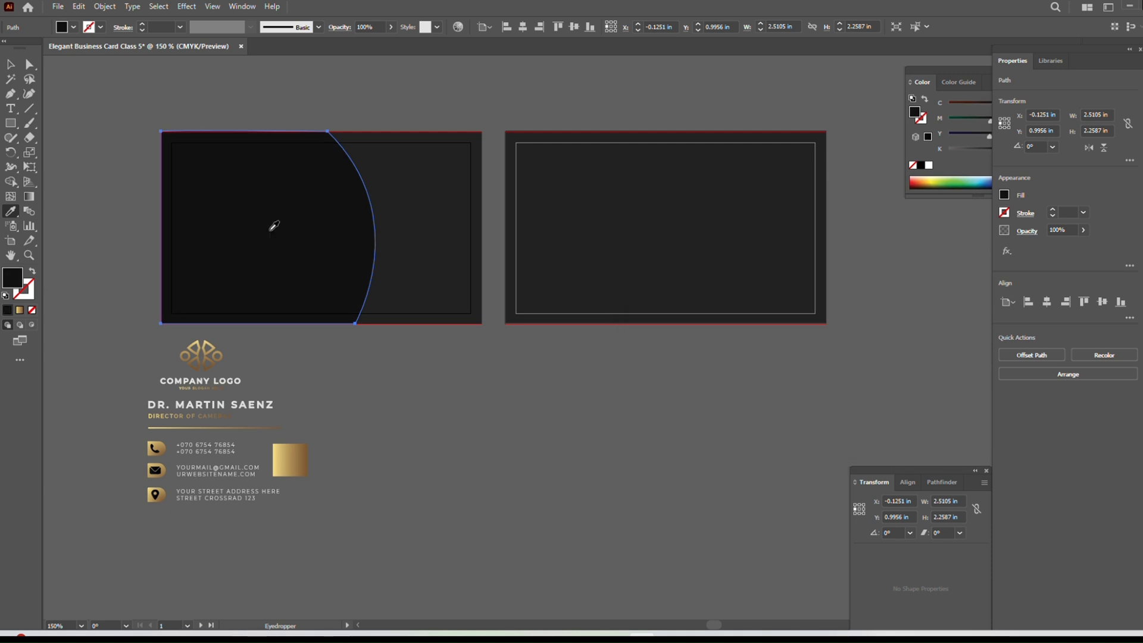
- Copy the curved shape, paste it in front and stretch the copy leftward to about 2.6 in wide
click(11, 64)
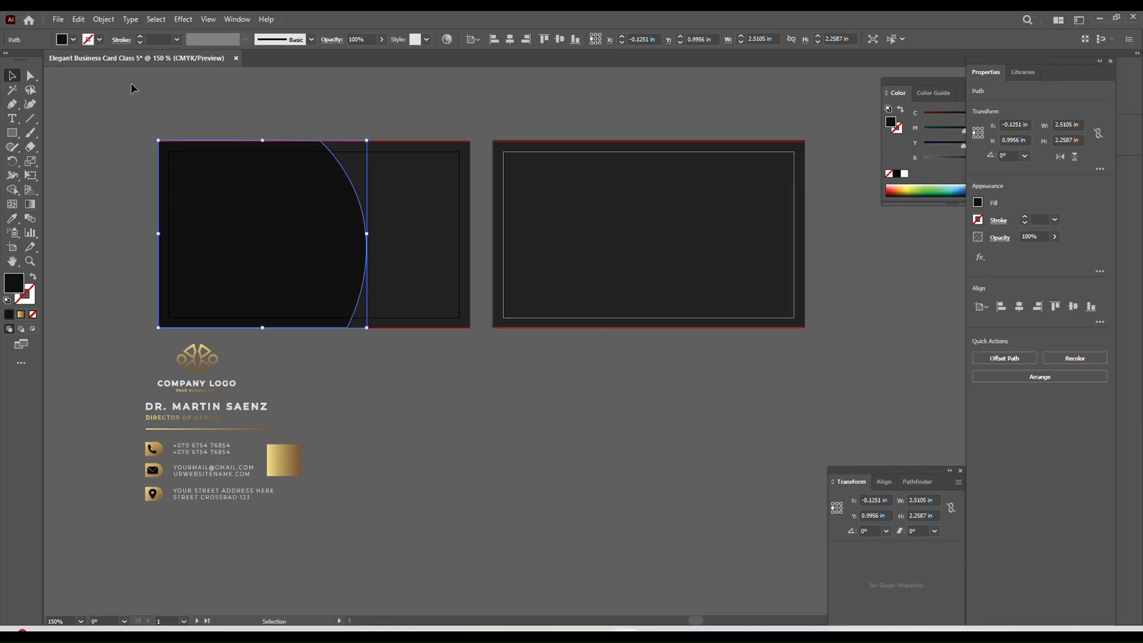
click(78, 19)
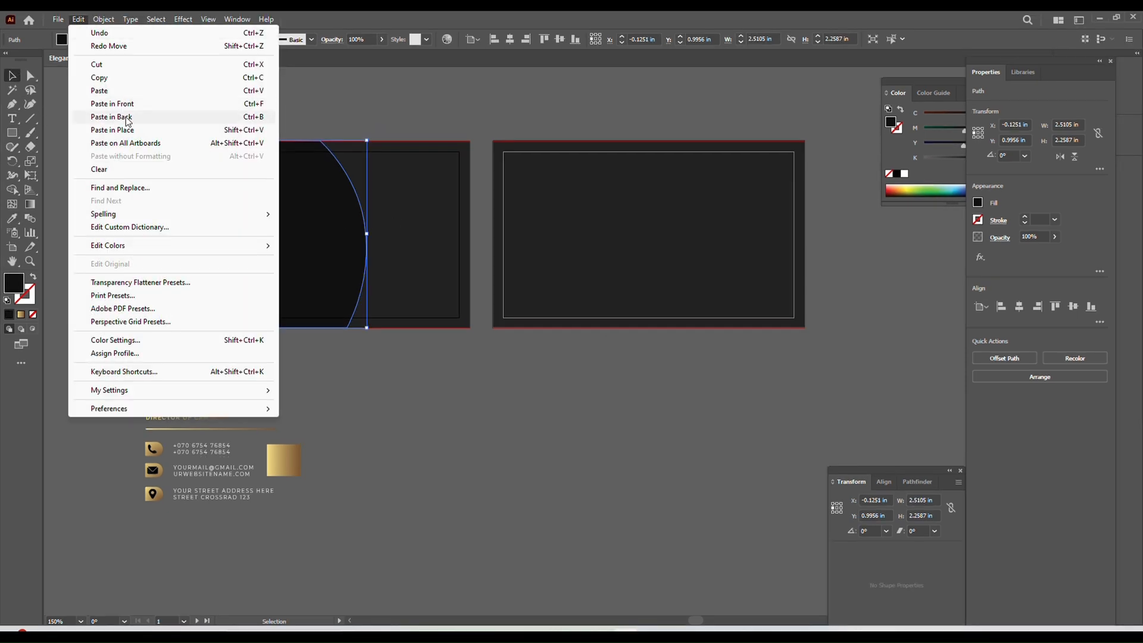
click(117, 78)
click(78, 19)
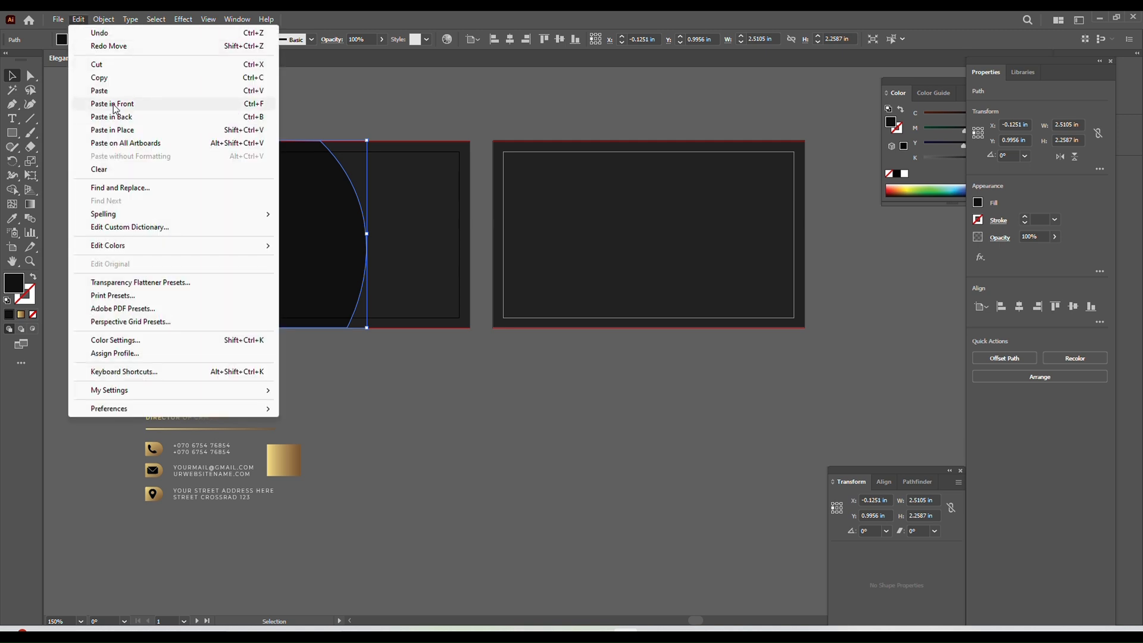
click(115, 105)
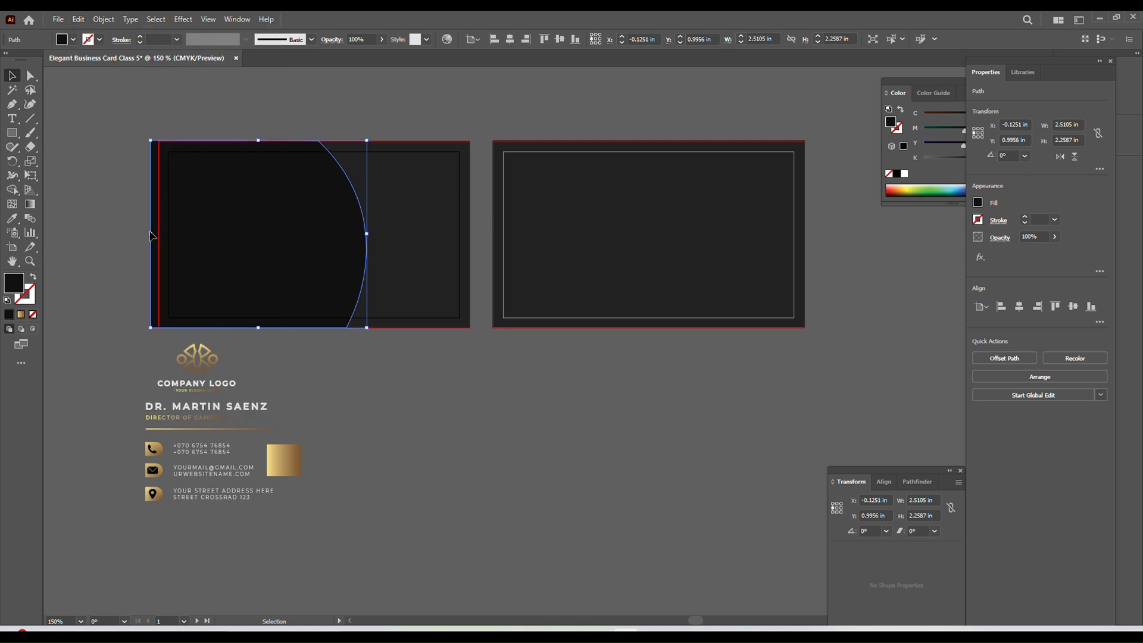
- Apply the gold gradient of the square swatch to the pasted curved copy
click(12, 218)
click(283, 456)
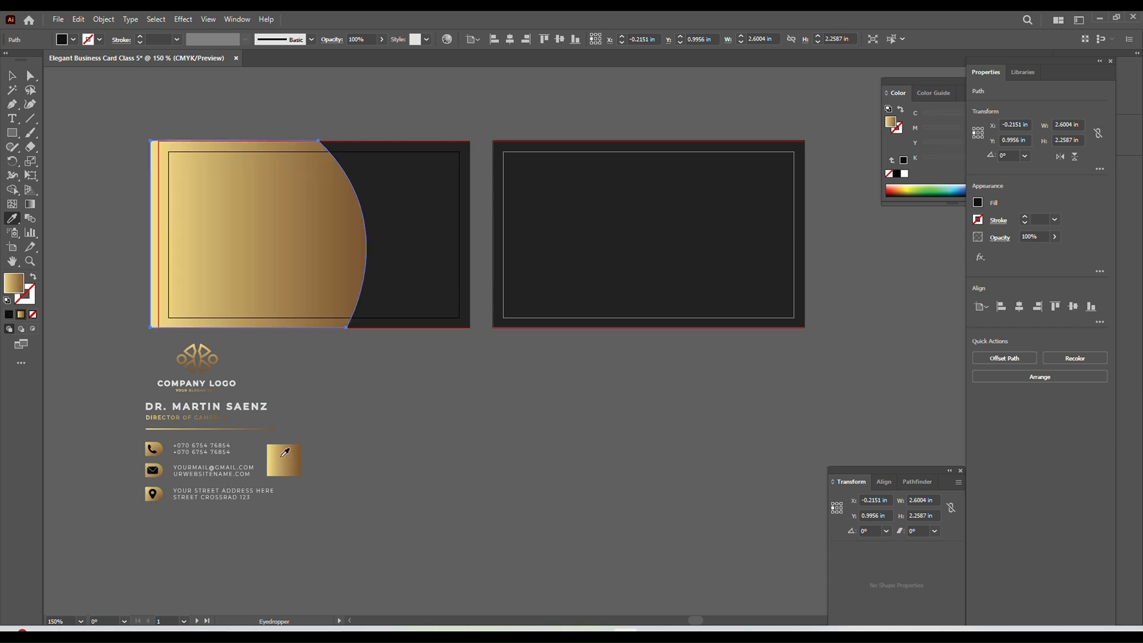
click(11, 75)
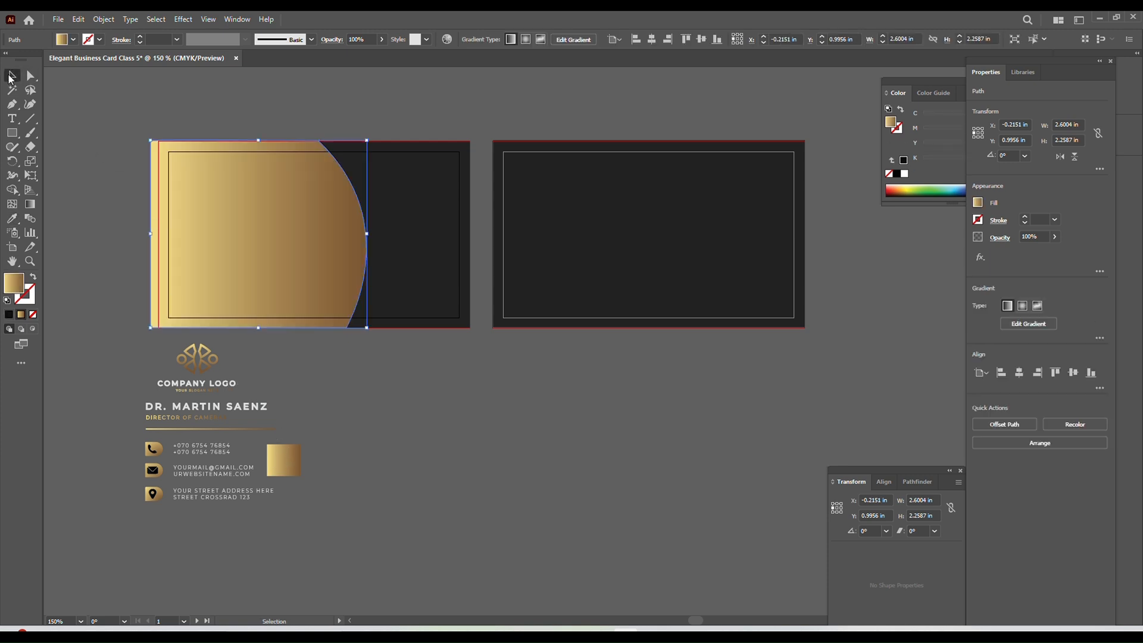
- Send the gold copy one level backward and shift it right and slightly up as a curved band beside the black shape
right_click(222, 263)
mouse_move(313, 484)
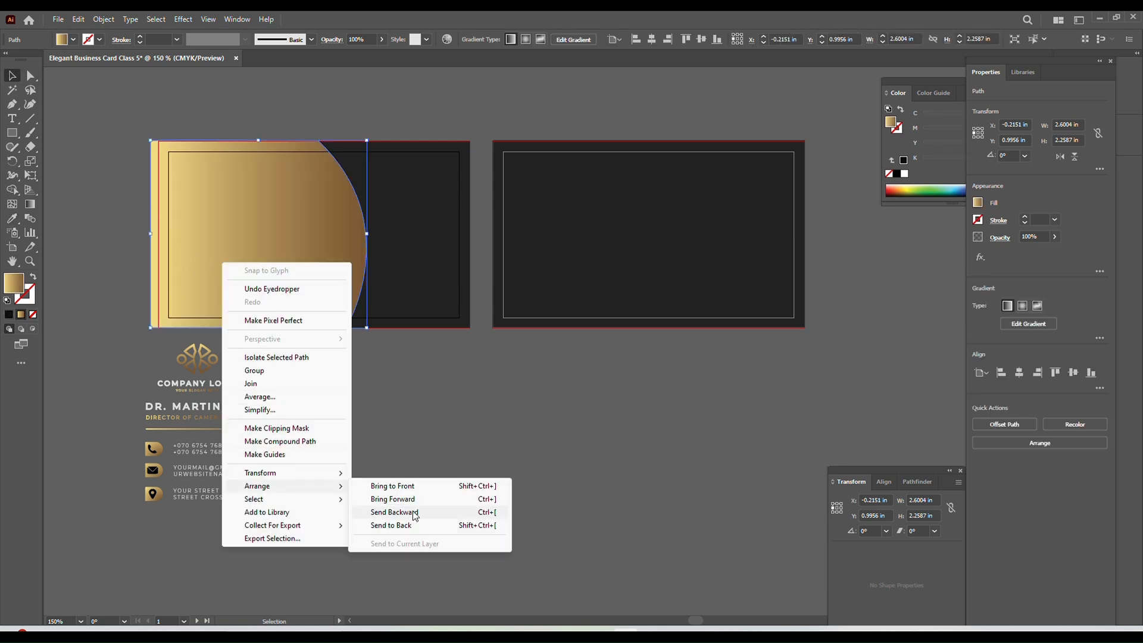
click(395, 512)
drag(154, 207, 177, 212)
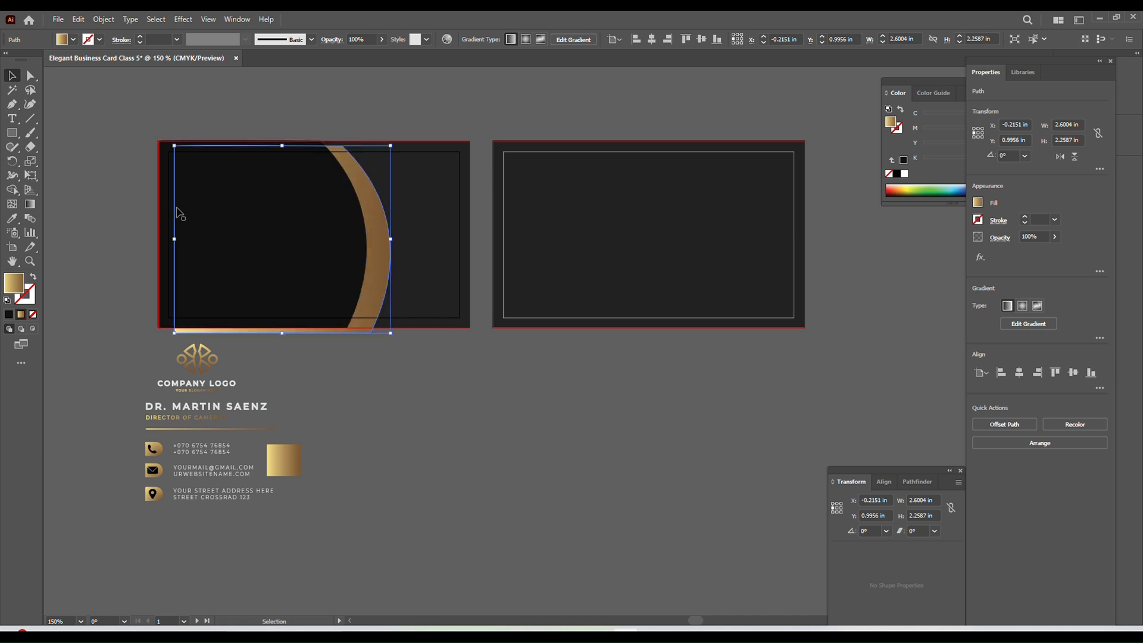
drag(379, 238, 376, 222)
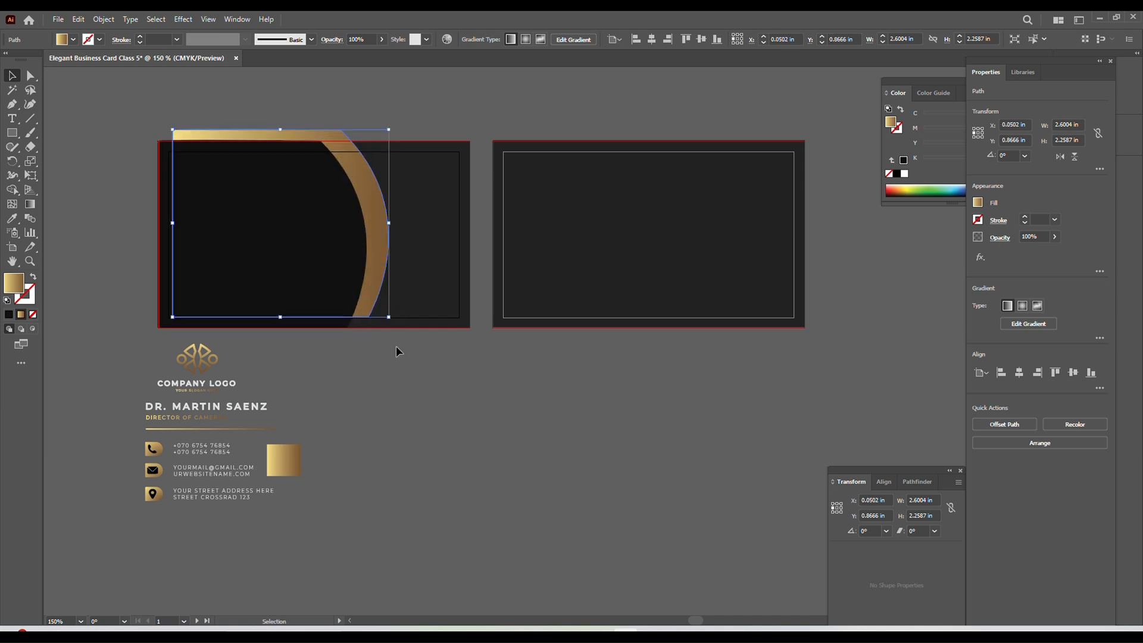
click(377, 329)
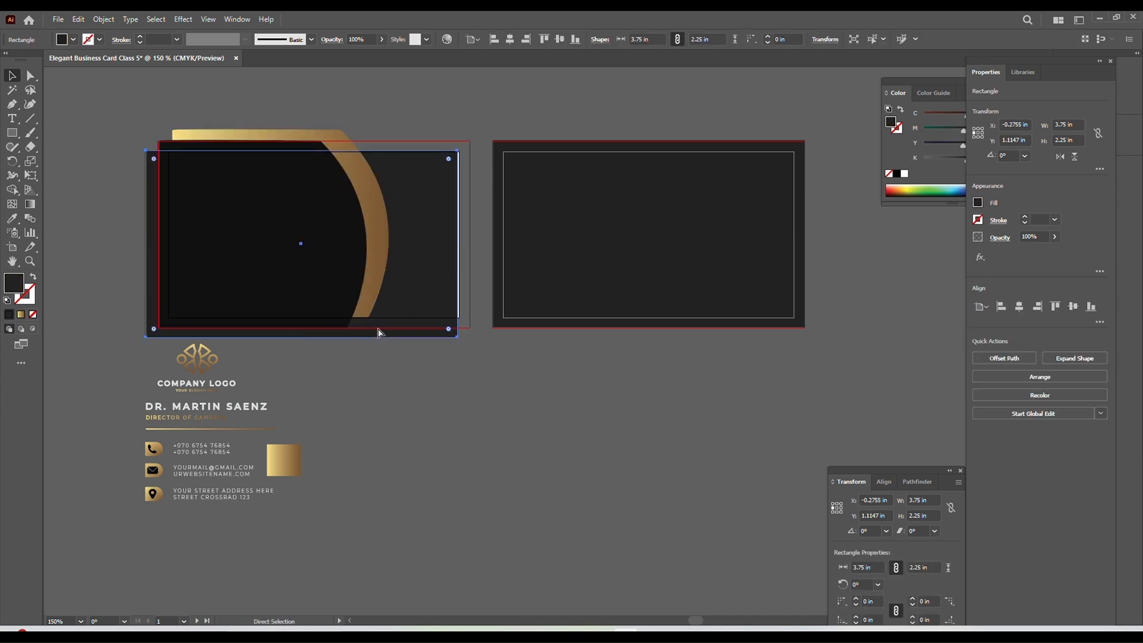
- Rotate the gold curved shape about 9° clockwise and reposition it as a tapering band along the black shape's curved edge
click(376, 296)
drag(387, 316, 357, 331)
drag(370, 226, 361, 206)
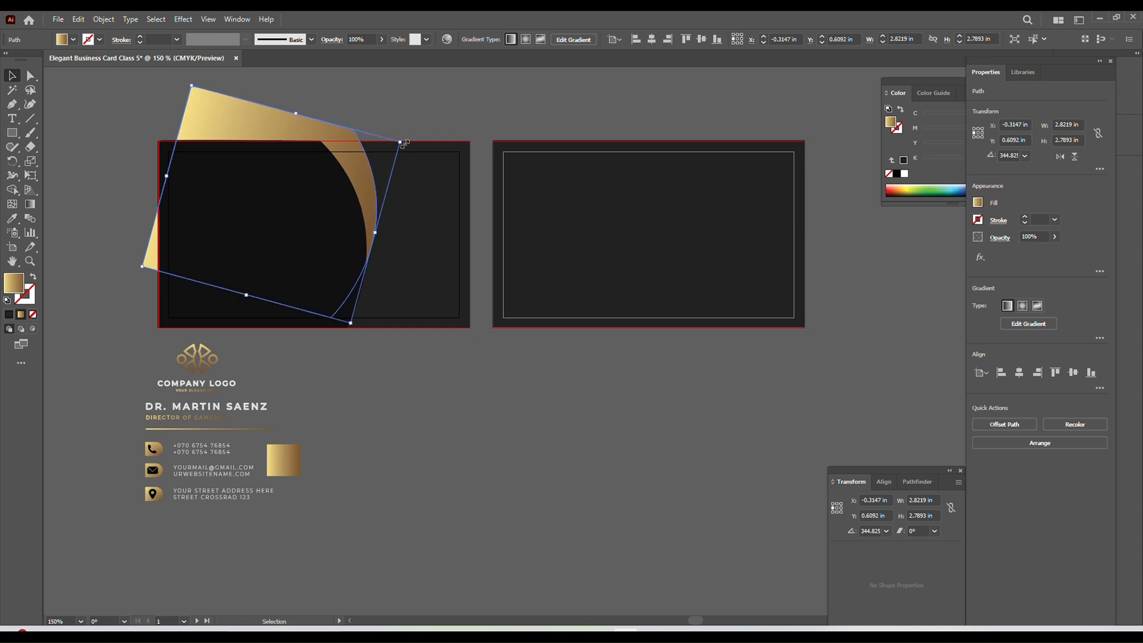
drag(406, 139, 391, 127)
drag(356, 166, 355, 176)
click(152, 111)
- Select the gold shape, black shape and card background, and split off the gold areas outside the card with Shape Builder
click(208, 271)
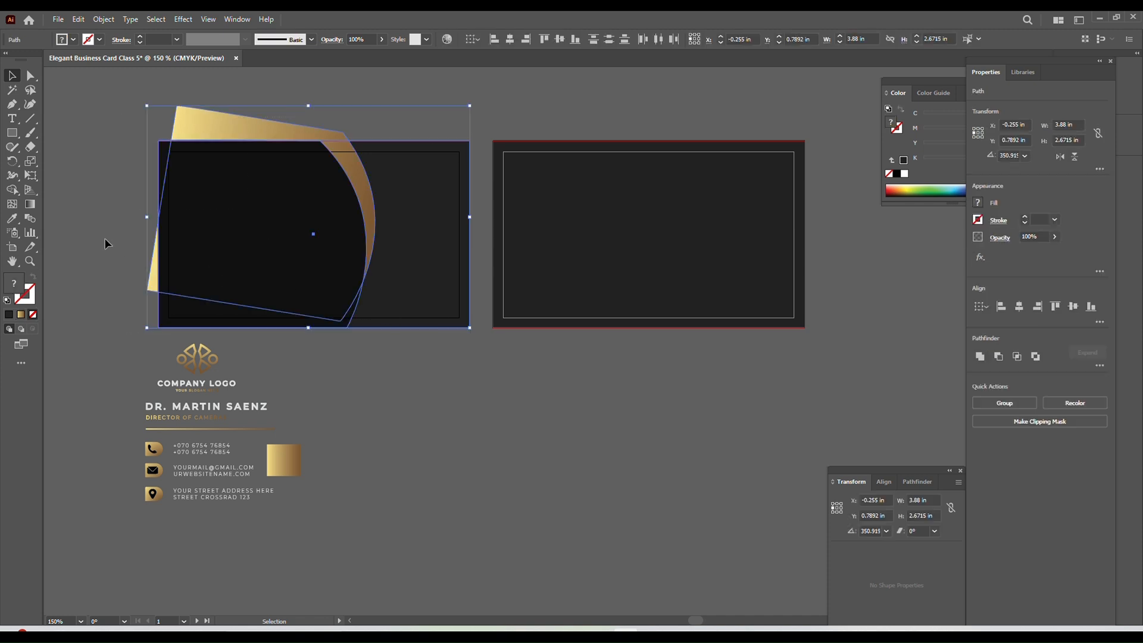
click(12, 190)
drag(149, 135, 376, 126)
drag(141, 202, 155, 302)
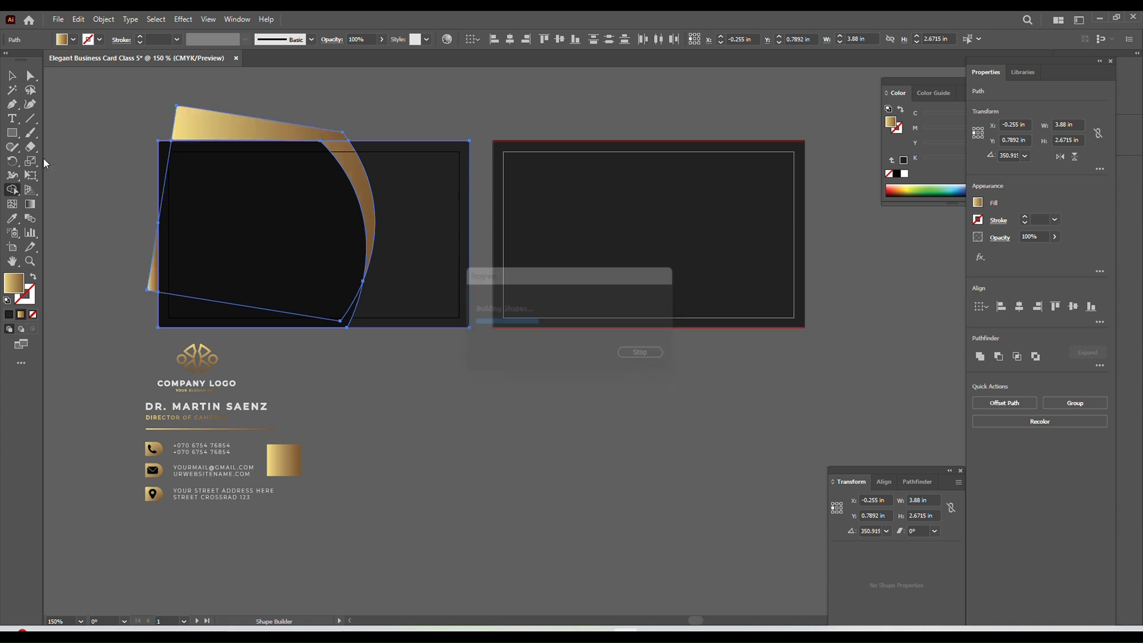
- Delete the two leftover gold pieces above and left of the first card
click(12, 75)
click(64, 95)
click(246, 131)
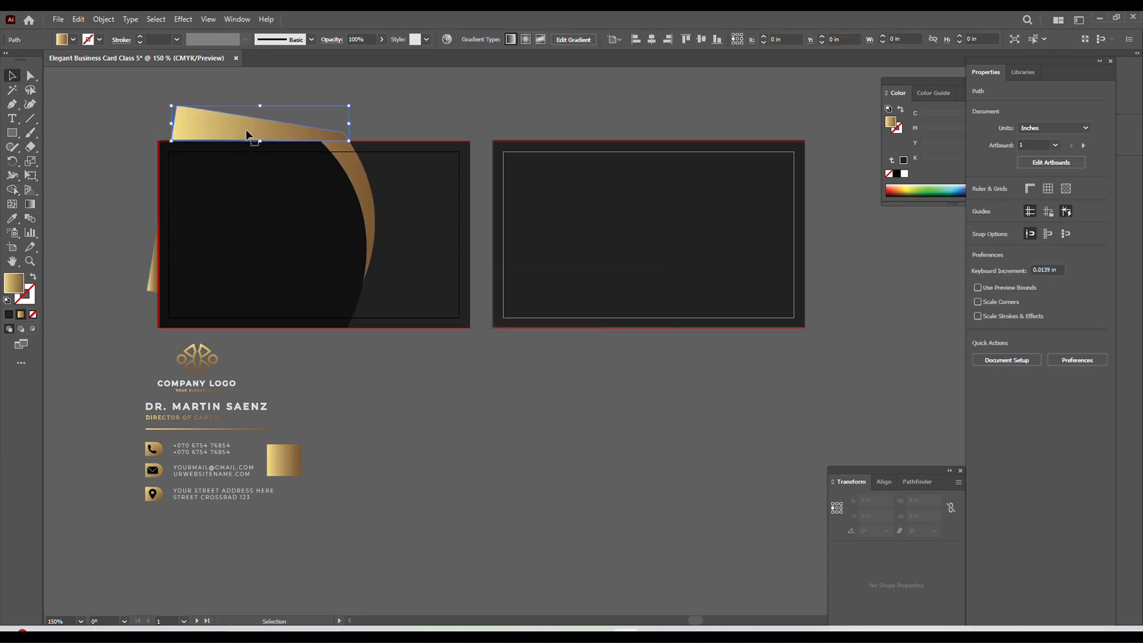
key(Delete)
click(156, 278)
key(Delete)
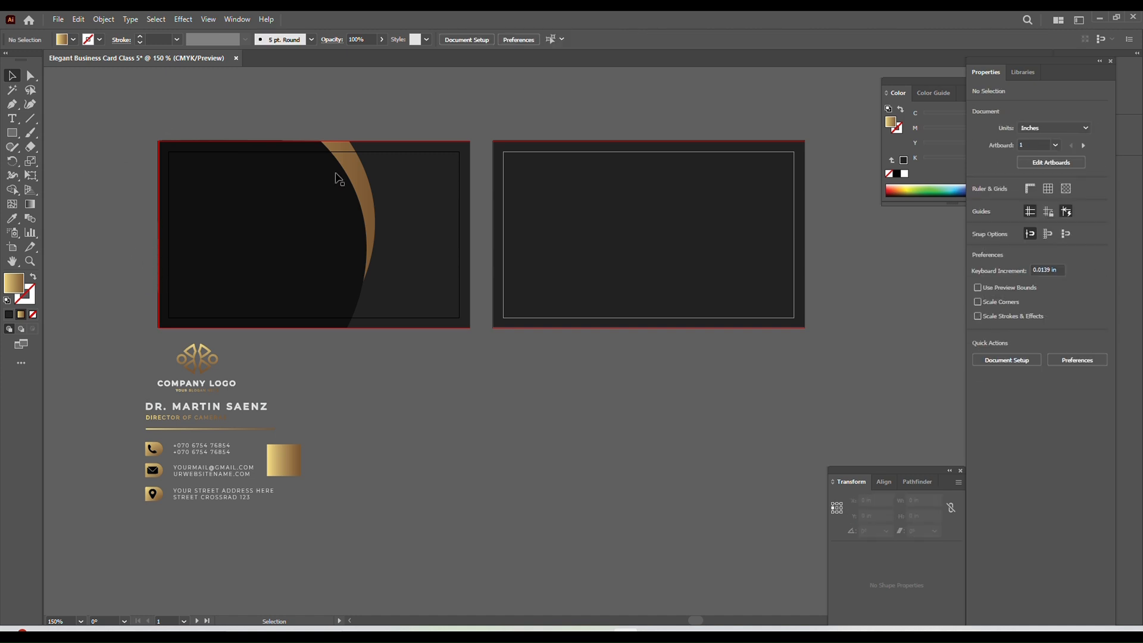
- Start a Multiply drop shadow on the gold curved shape with 97% opacity and 100% darkness
click(356, 164)
click(156, 19)
key(Escape)
click(191, 21)
mouse_move(258, 156)
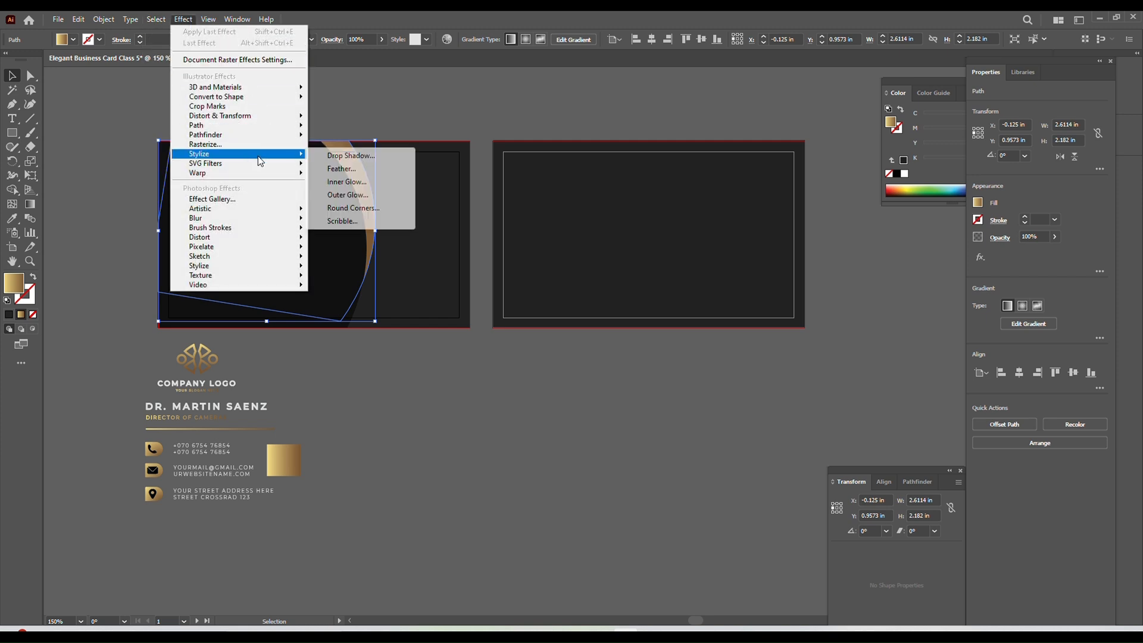
click(348, 155)
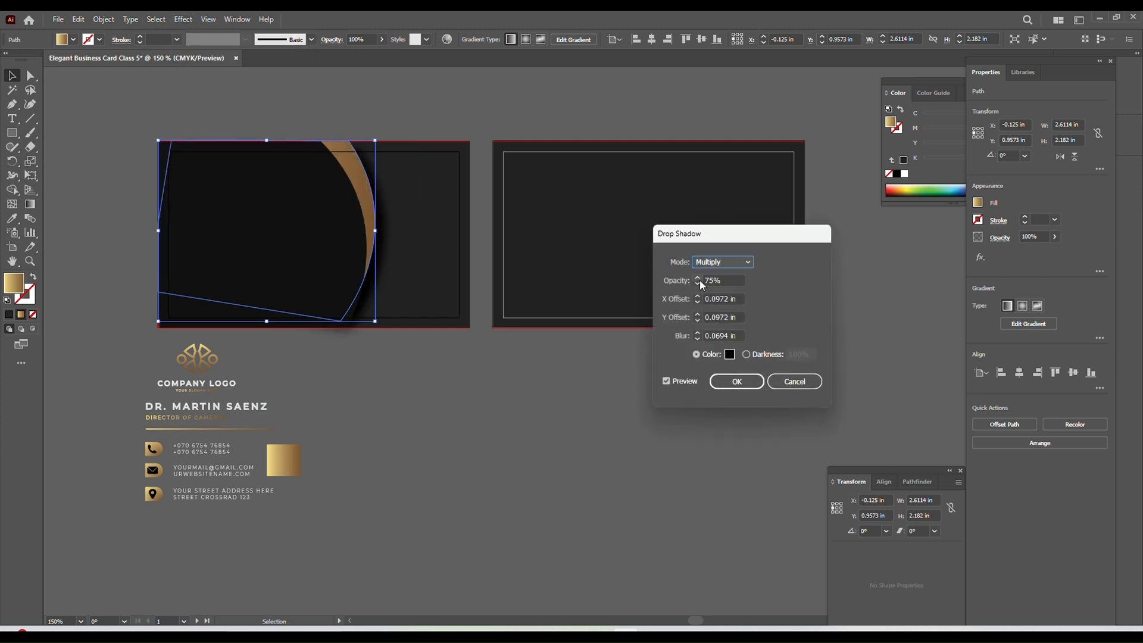
click(699, 278)
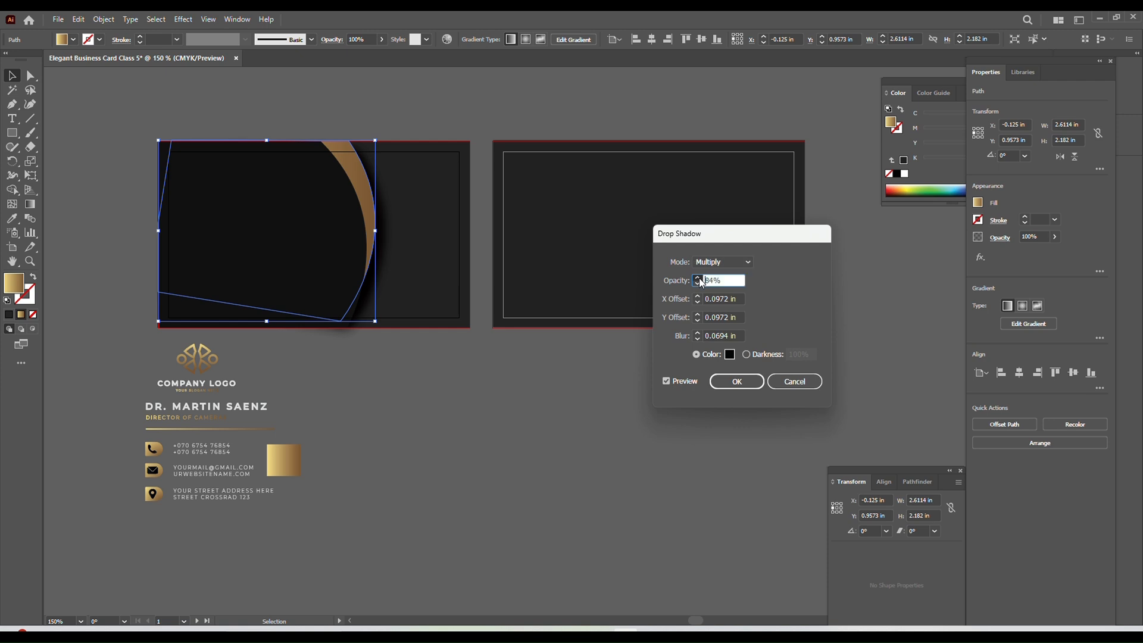
click(699, 278)
click(738, 356)
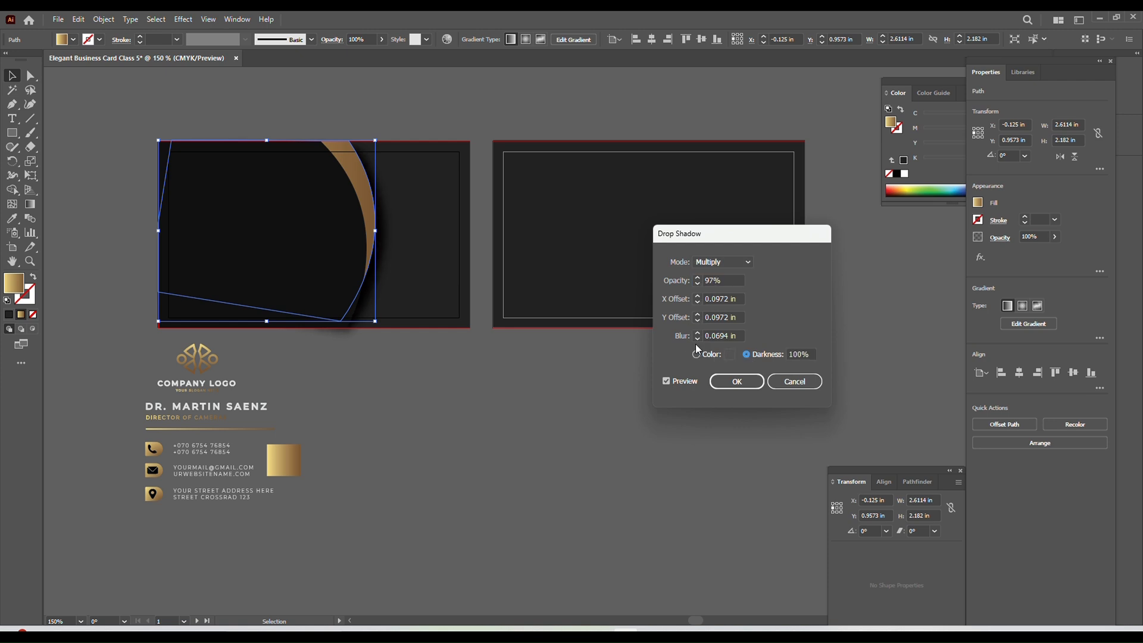
- Set the drop shadow's Y offset to 0.125 in and its X offset to 0 in
click(698, 321)
click(699, 316)
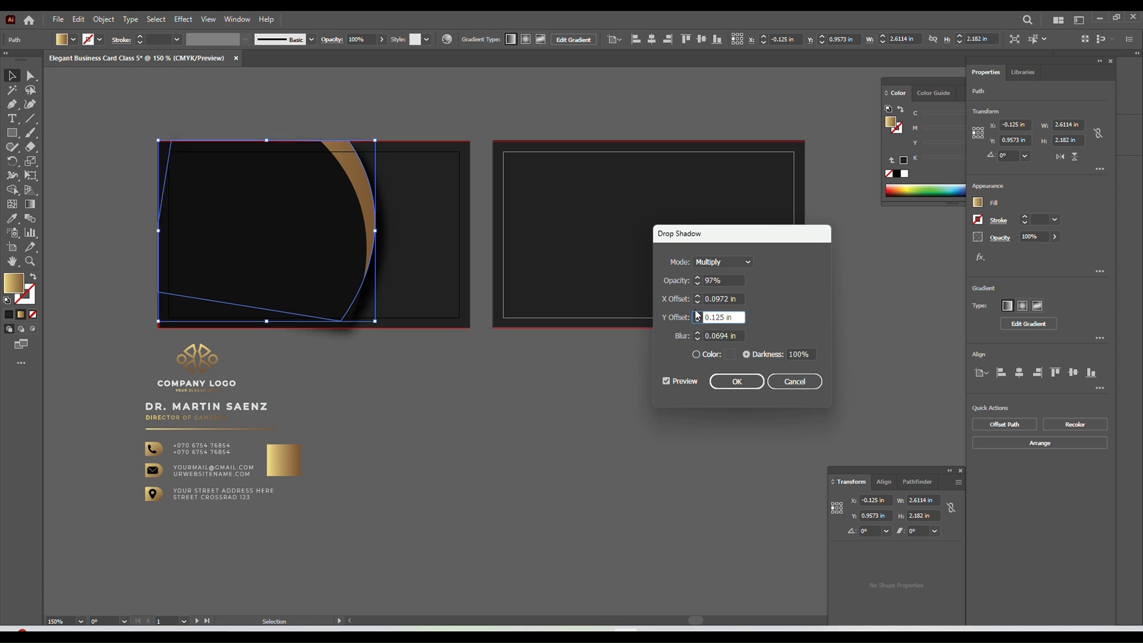
click(698, 301)
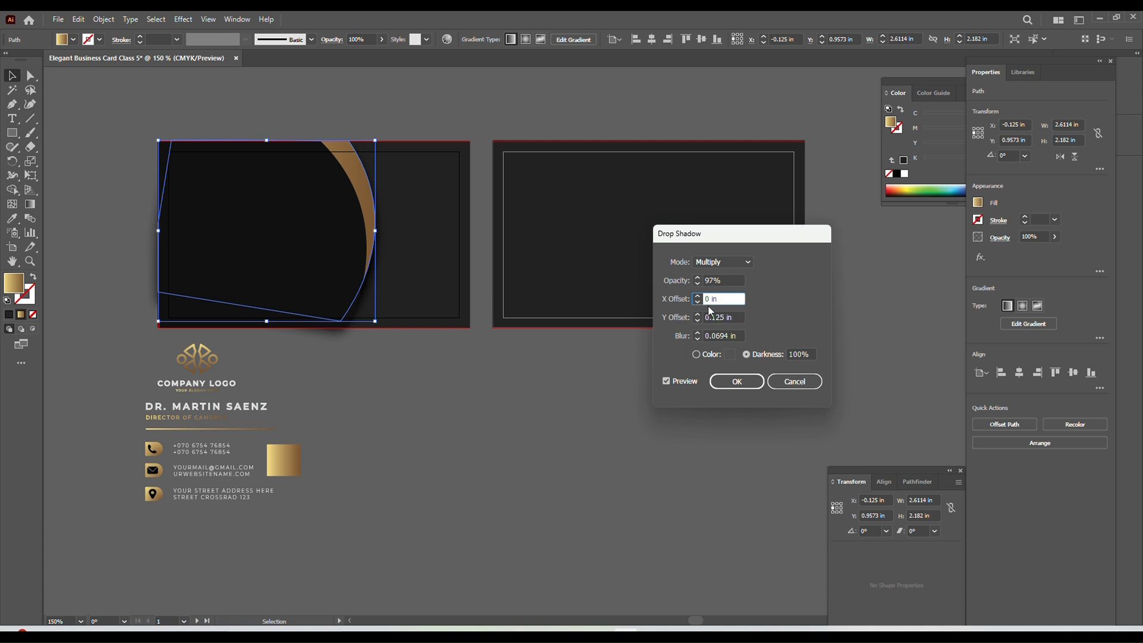
click(697, 296)
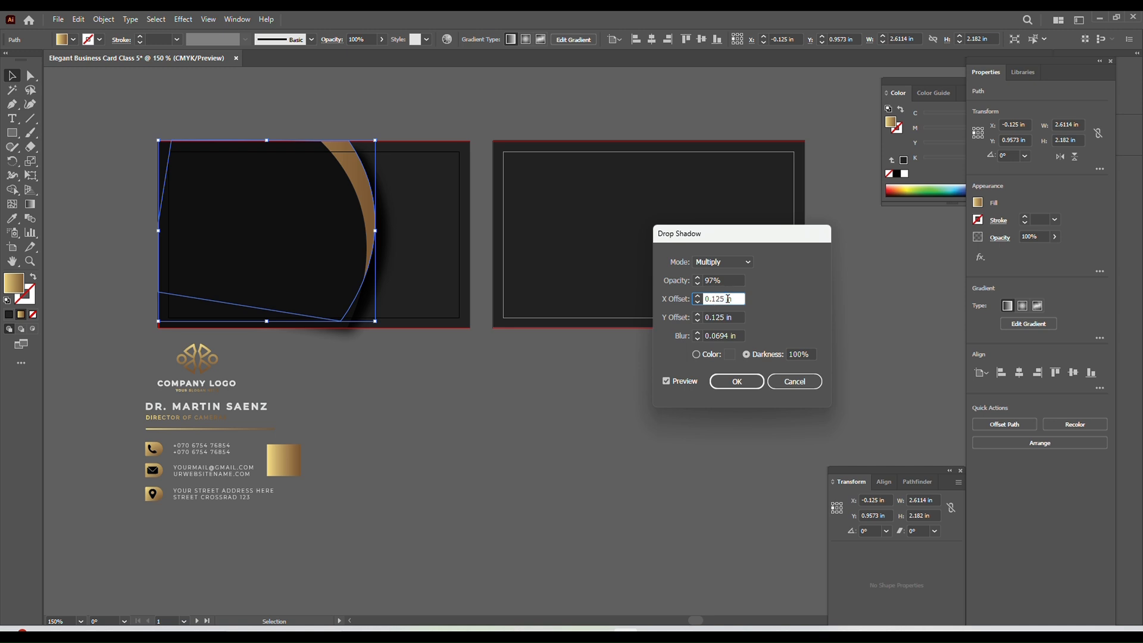
text(10)
click(668, 381)
click(697, 296)
click(699, 302)
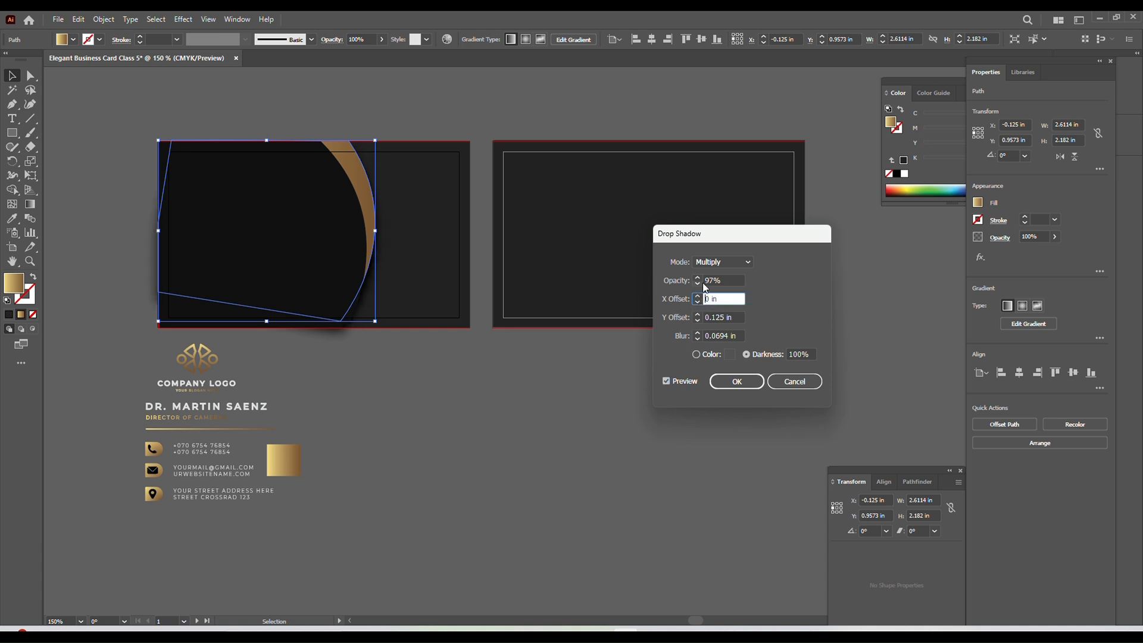
- Set the shadow opacity to 100% and the blur to 0.125 in, and apply the drop shadow
click(697, 278)
click(697, 277)
click(698, 278)
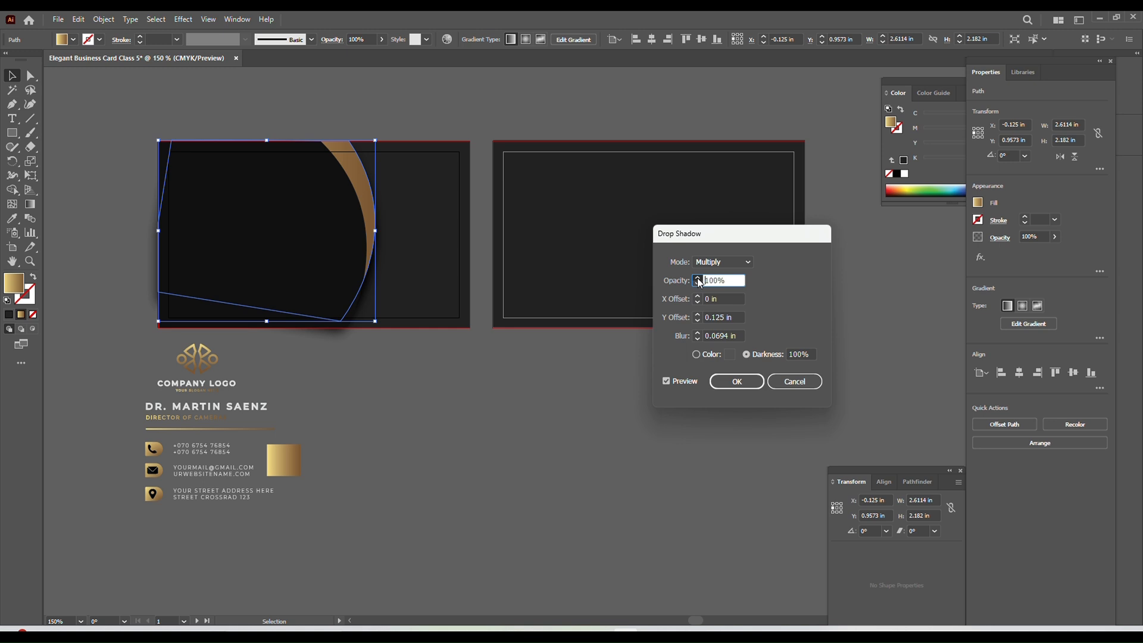
click(698, 331)
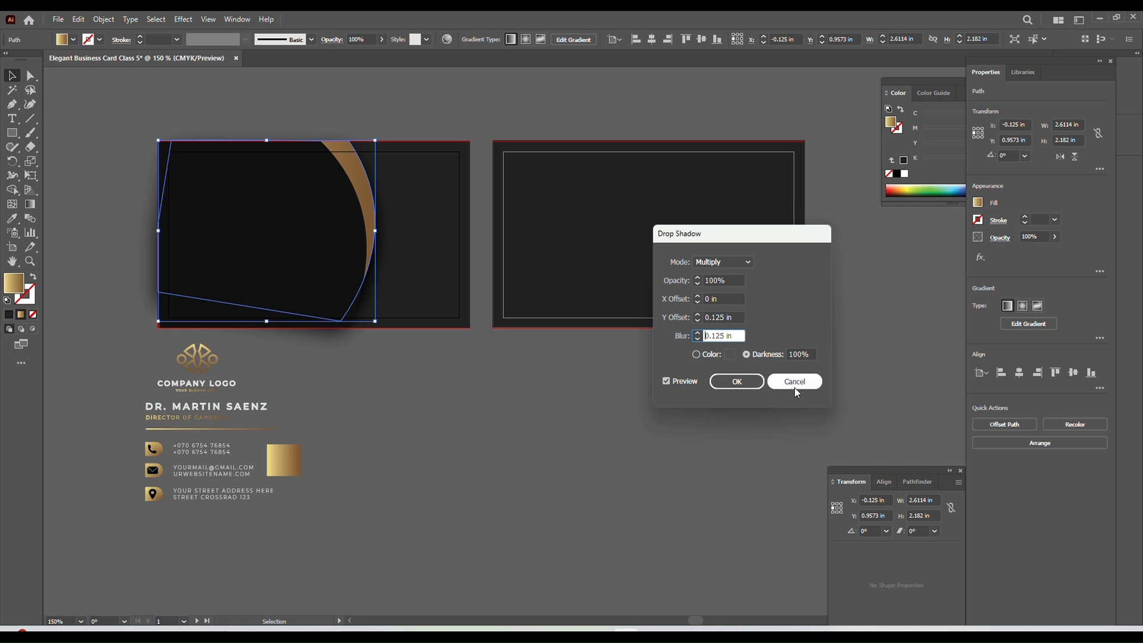
click(744, 379)
click(155, 179)
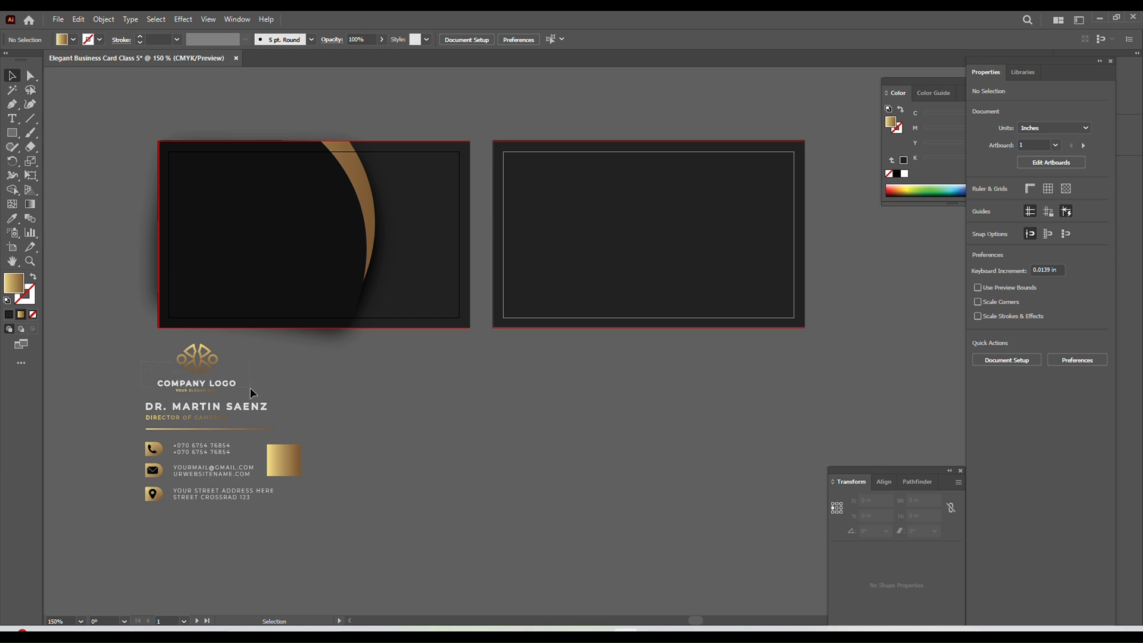
- Move the company logo onto the first card, into the dark area right of the gold band
click(225, 380)
drag(183, 369, 453, 263)
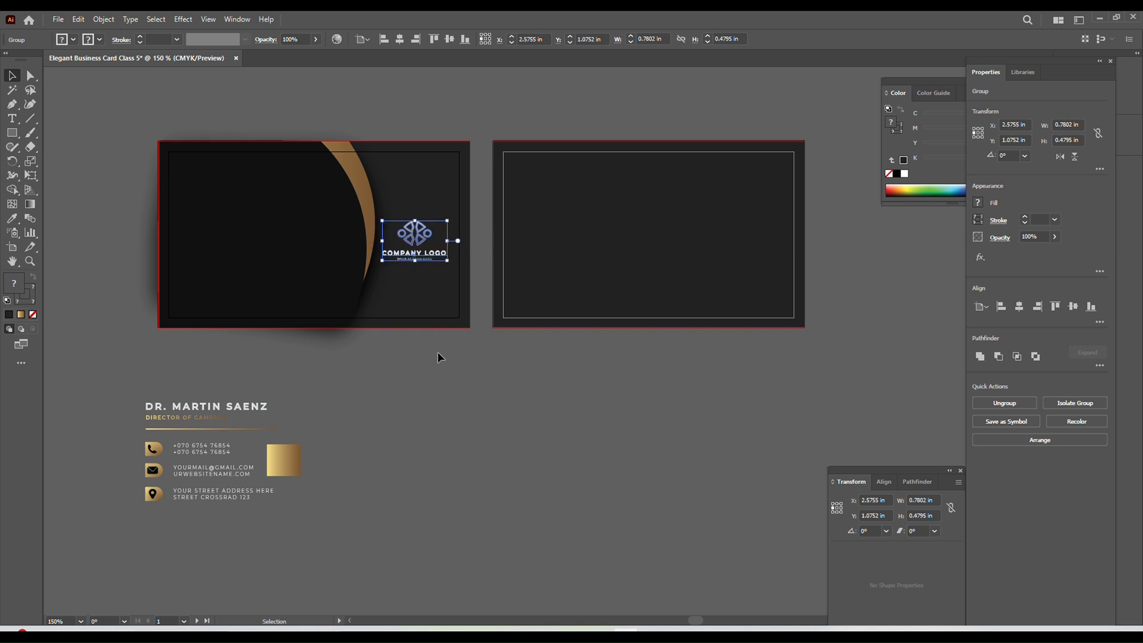
click(425, 245)
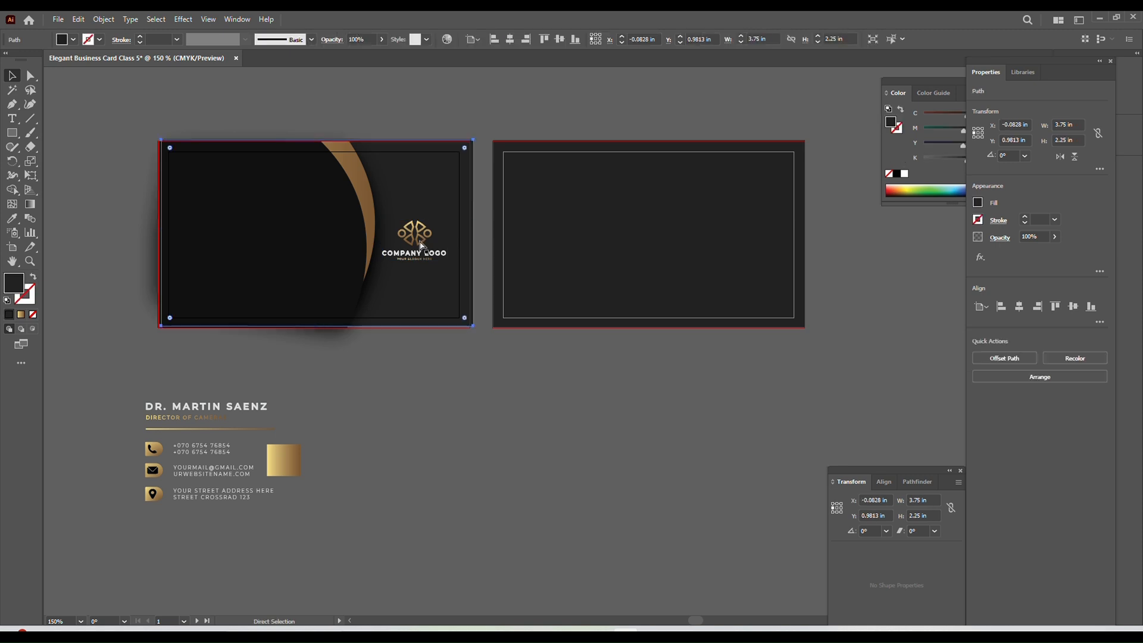
click(420, 241)
drag(420, 241, 420, 232)
- Move the name, job title and contact details group onto the black area of the first card
click(131, 398)
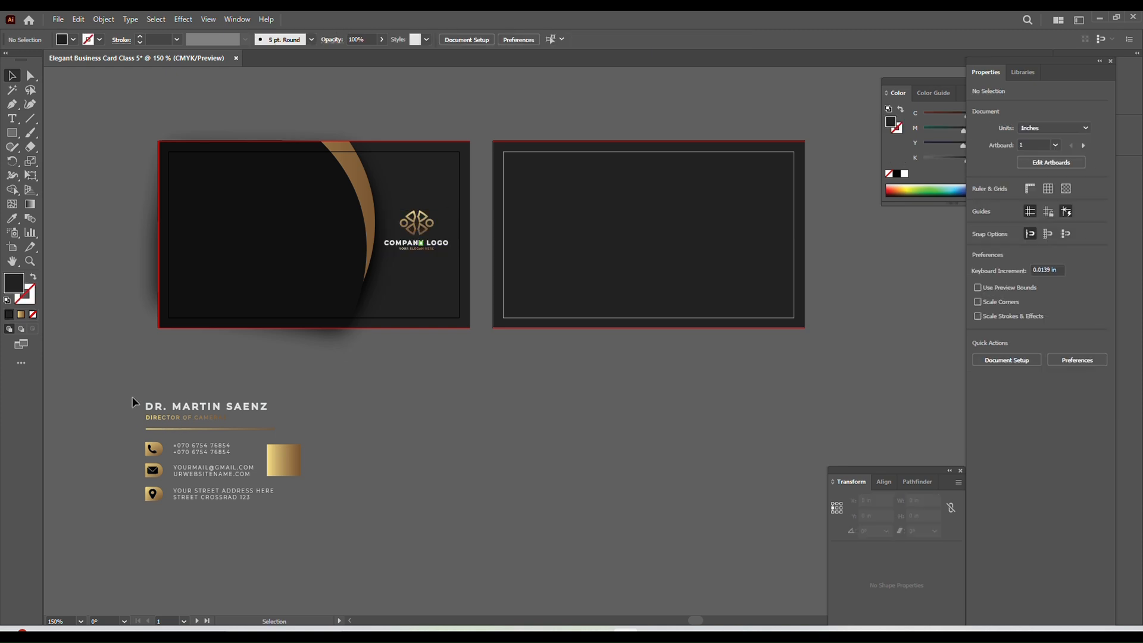
drag(198, 412, 235, 200)
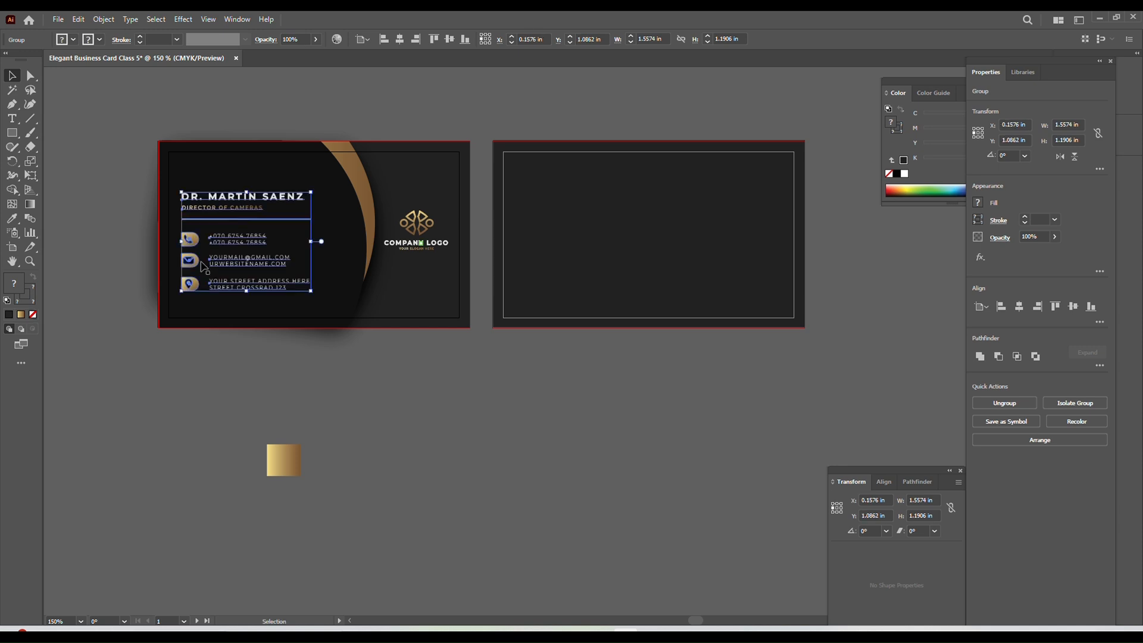
click(122, 260)
- Show the rulers and place a horizontal guide through the vertical middle of the second card
drag(476, 215, 403, 227)
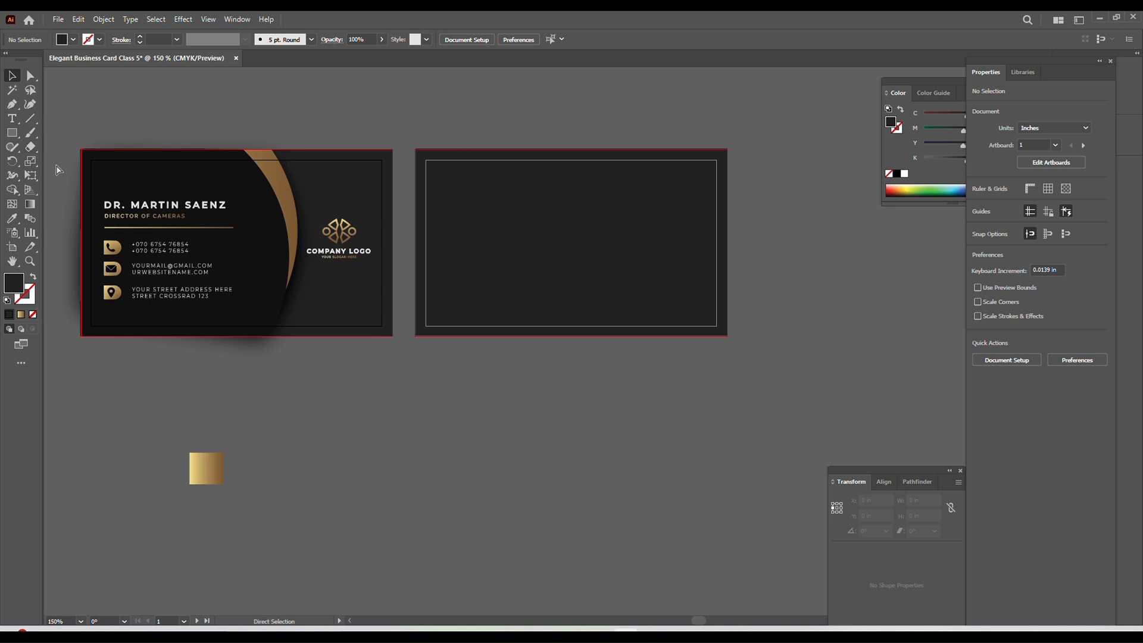
key(ctrl+r)
click(644, 258)
click(644, 259)
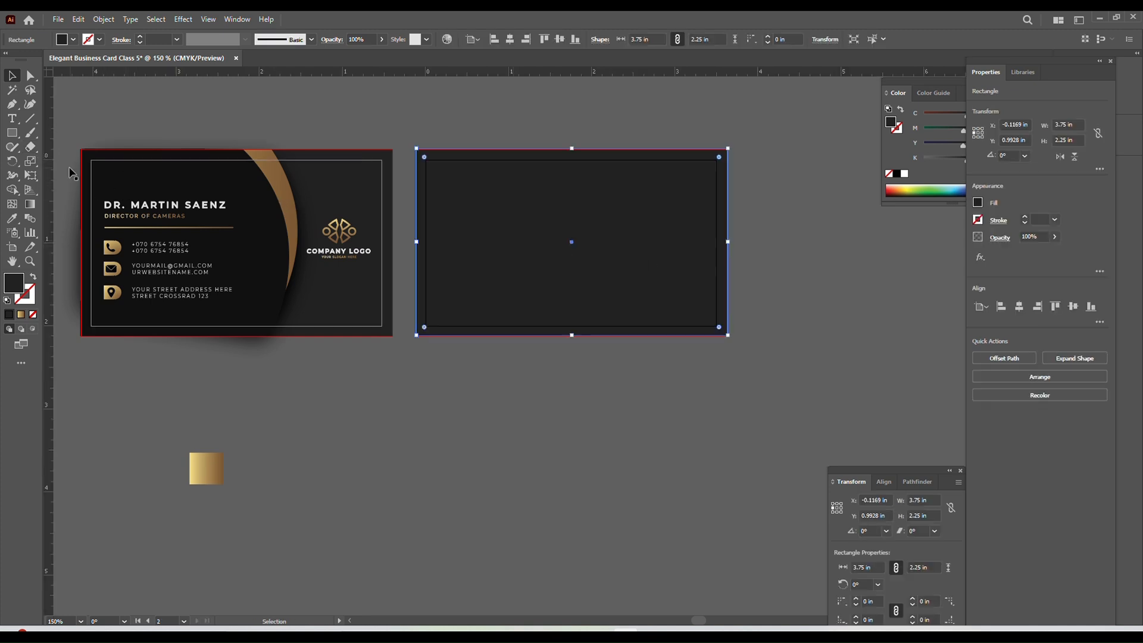
drag(52, 174, 71, 170)
key(ctrl+z)
drag(487, 72, 541, 242)
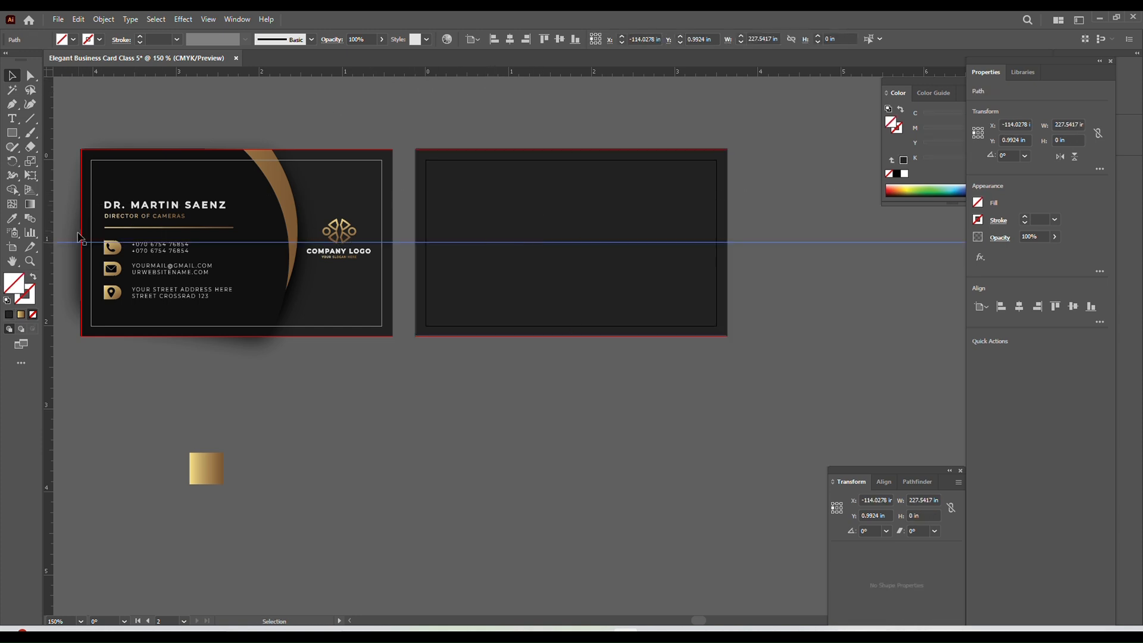
click(337, 251)
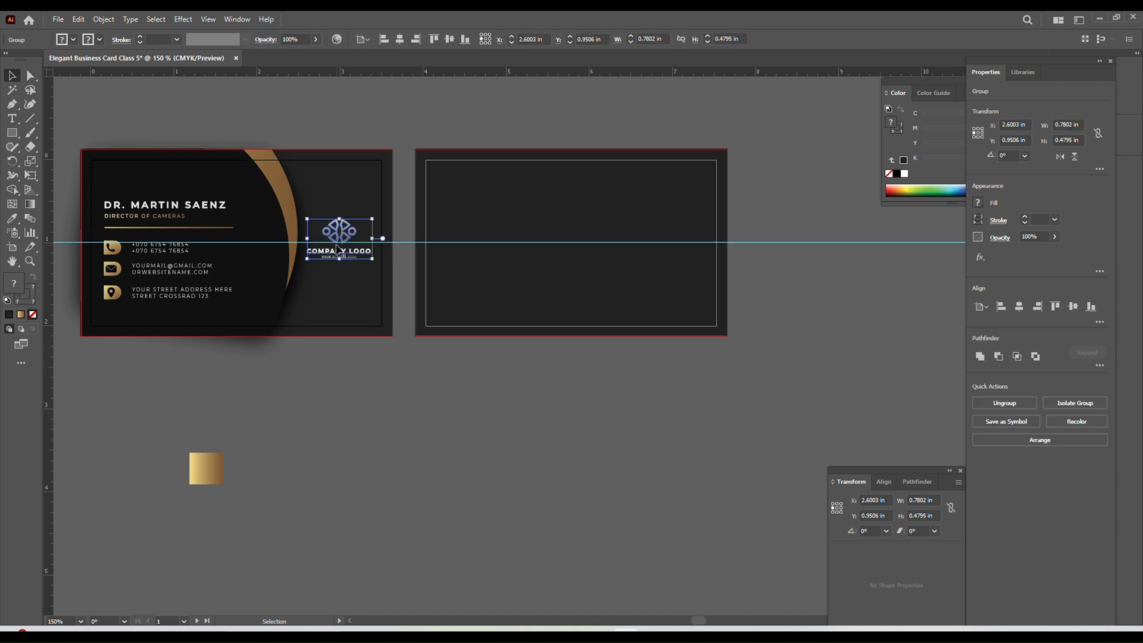
drag(336, 246, 403, 251)
key(ctrl+z)
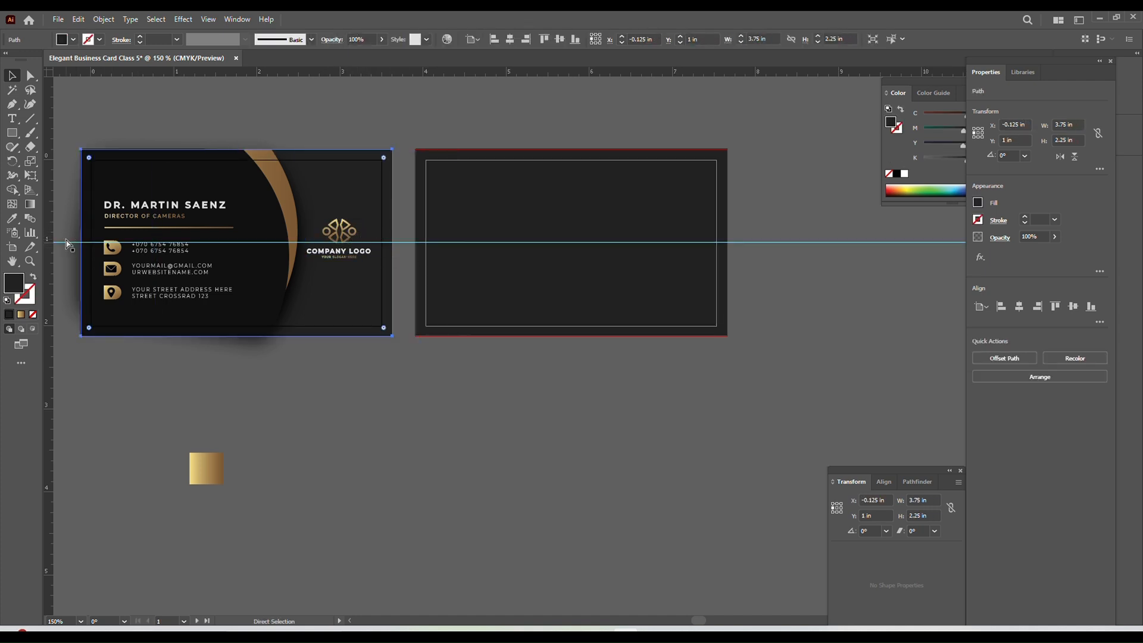
- Add a vertical guide through the second card's centre and place an enlarged logo copy there, about 1.21 in wide
click(463, 236)
drag(52, 208, 61, 208)
drag(495, 216, 572, 253)
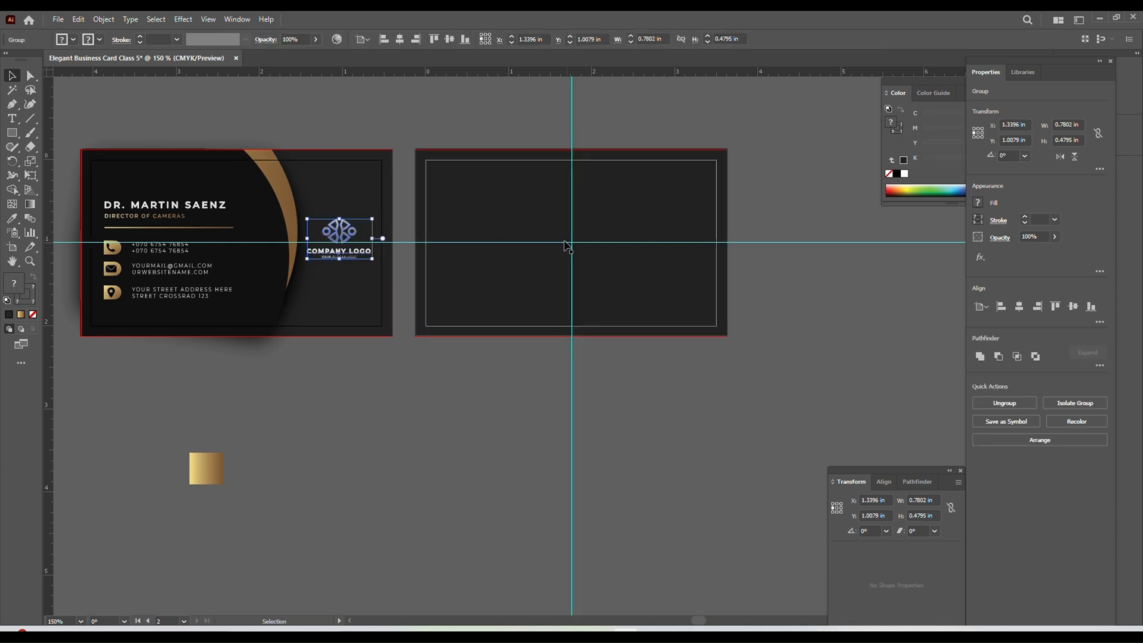
drag(341, 240, 625, 270)
click(488, 137)
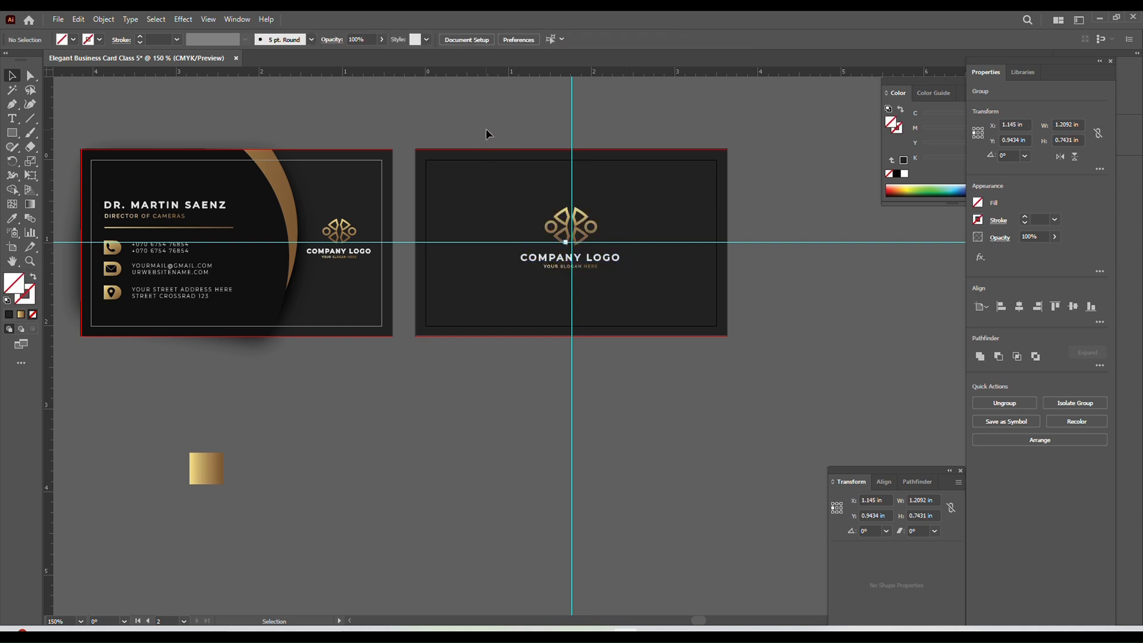
click(763, 242)
key(Delete)
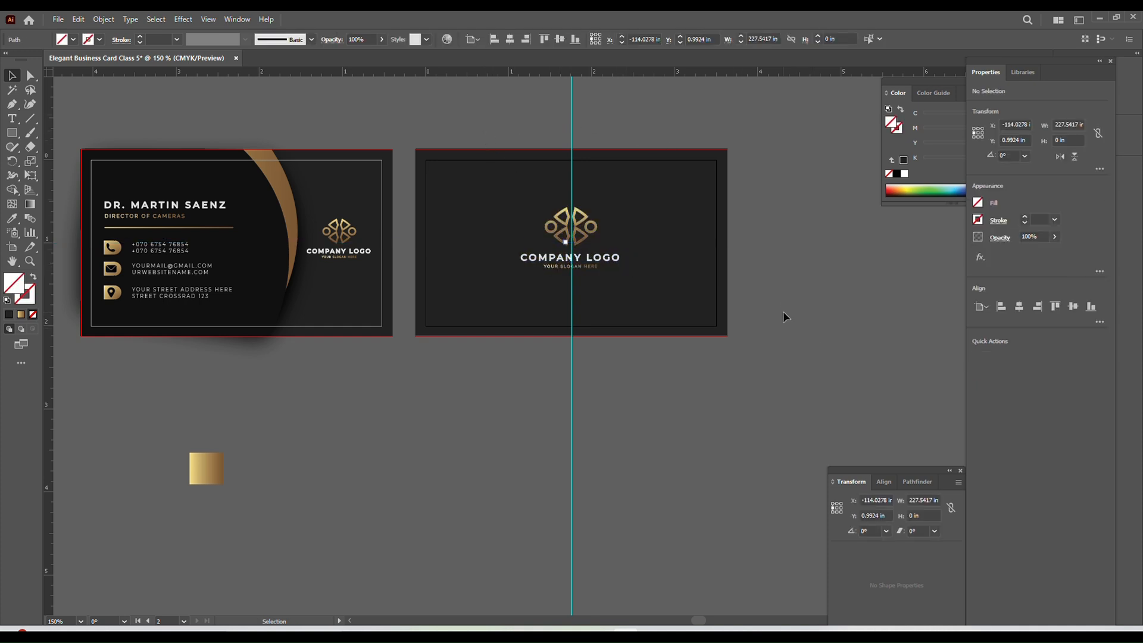
key(ctrl+z)
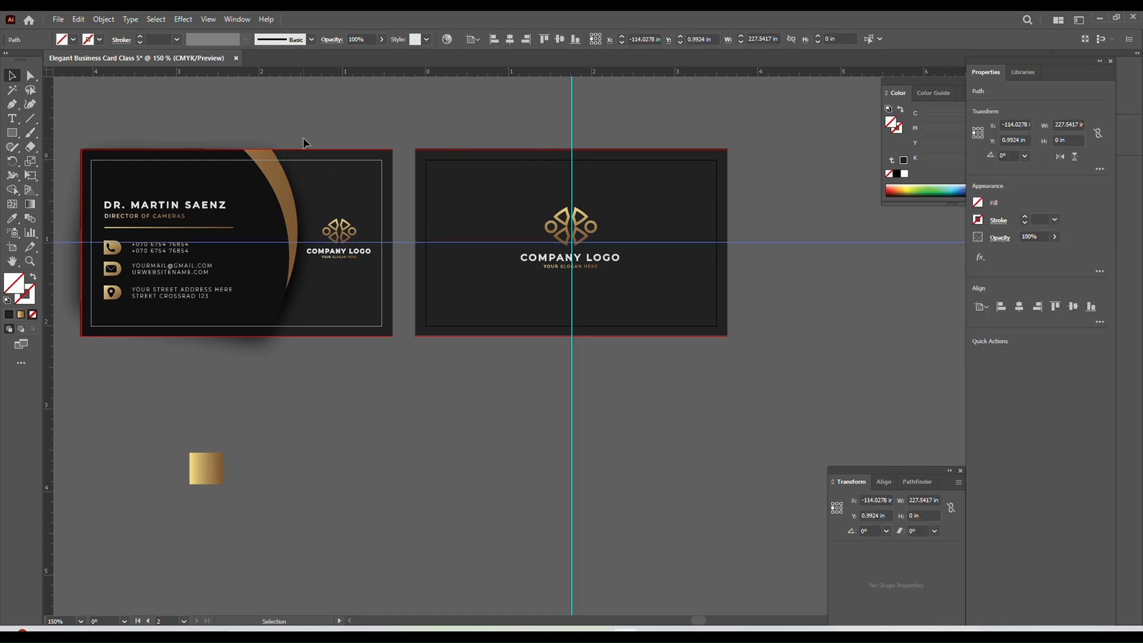
- Draw a thin bar about 0.8 by 0.04 in on the guide at the second card's left edge, with the swatch's gold gradient
click(12, 135)
drag(414, 241, 481, 243)
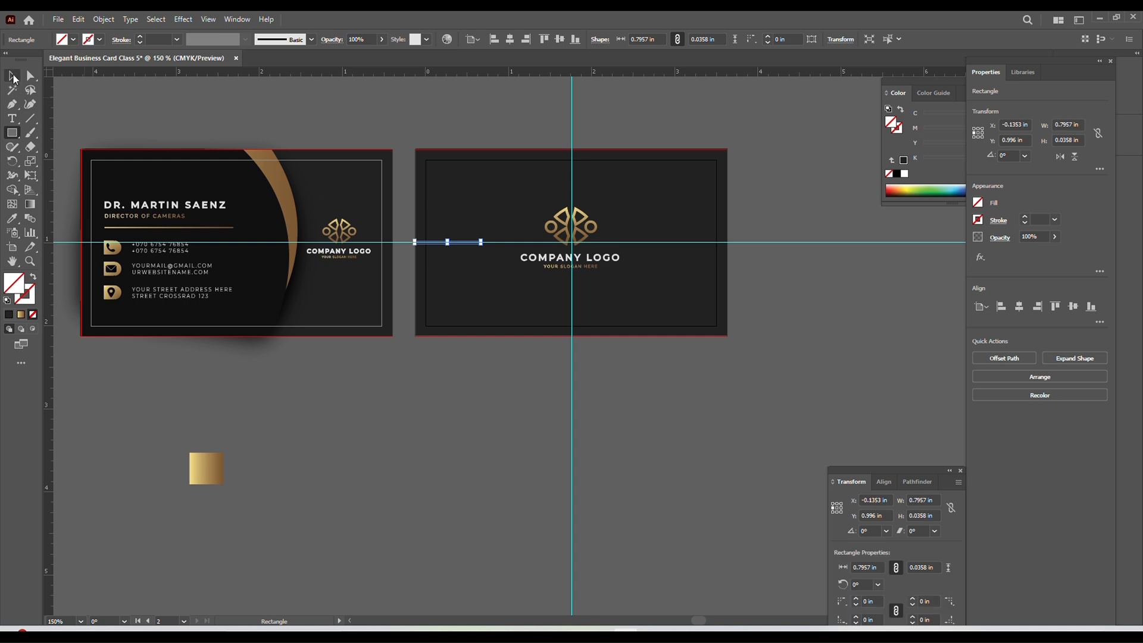
click(17, 219)
click(205, 464)
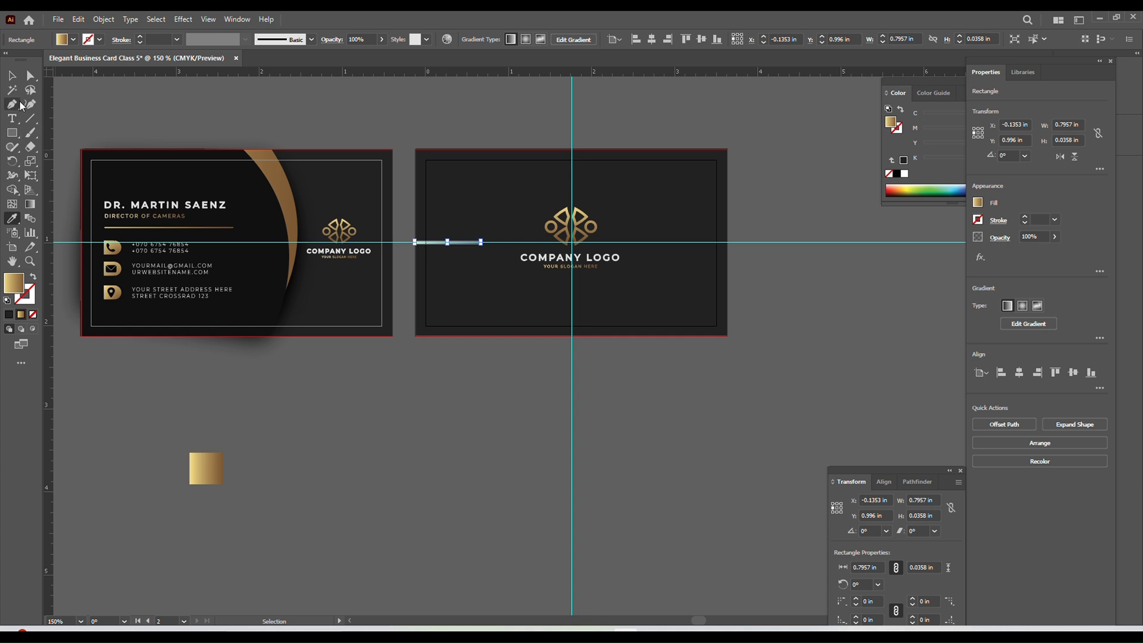
- Duplicate the gold bar to the second card's right edge and delete the horizontal guide
click(12, 75)
click(398, 260)
drag(453, 244, 780, 286)
key(Delete)
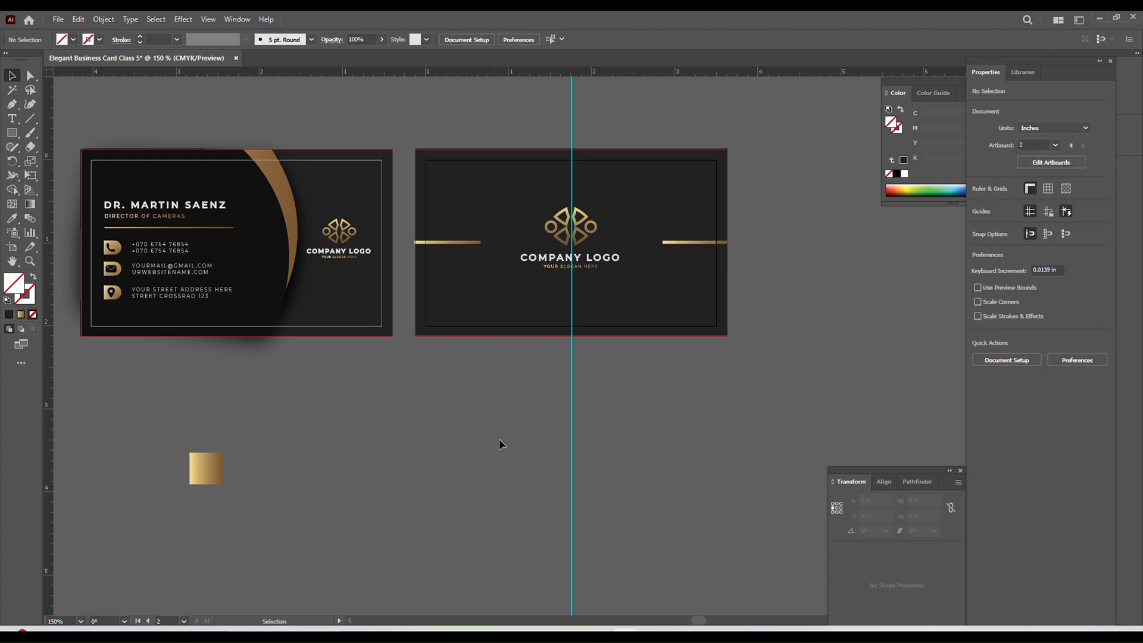
click(570, 394)
key(Return)
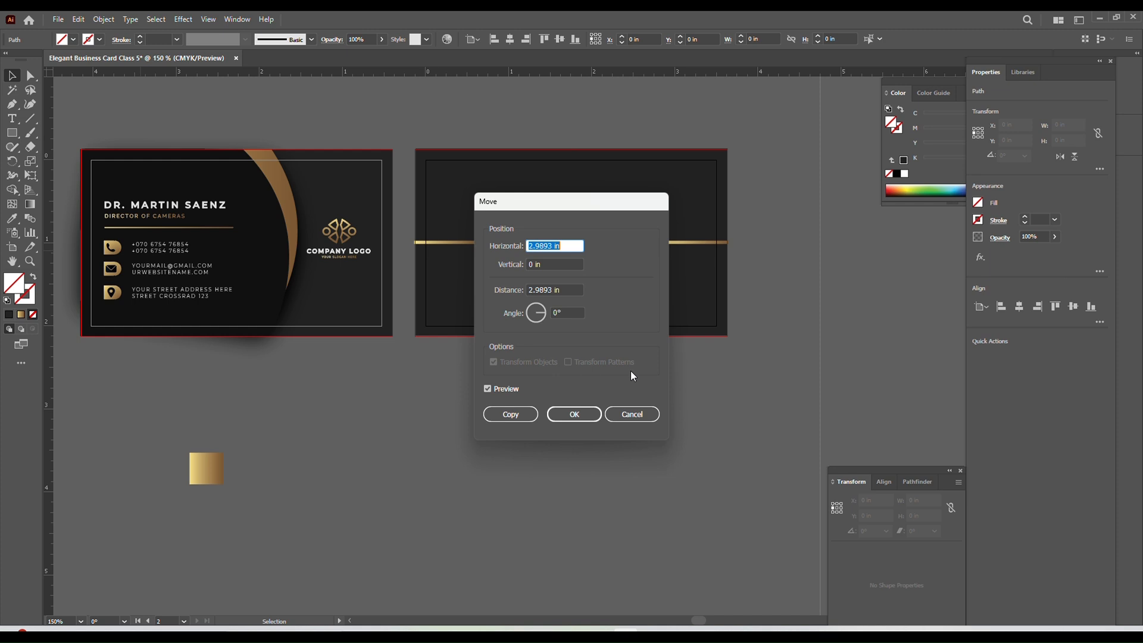
click(645, 413)
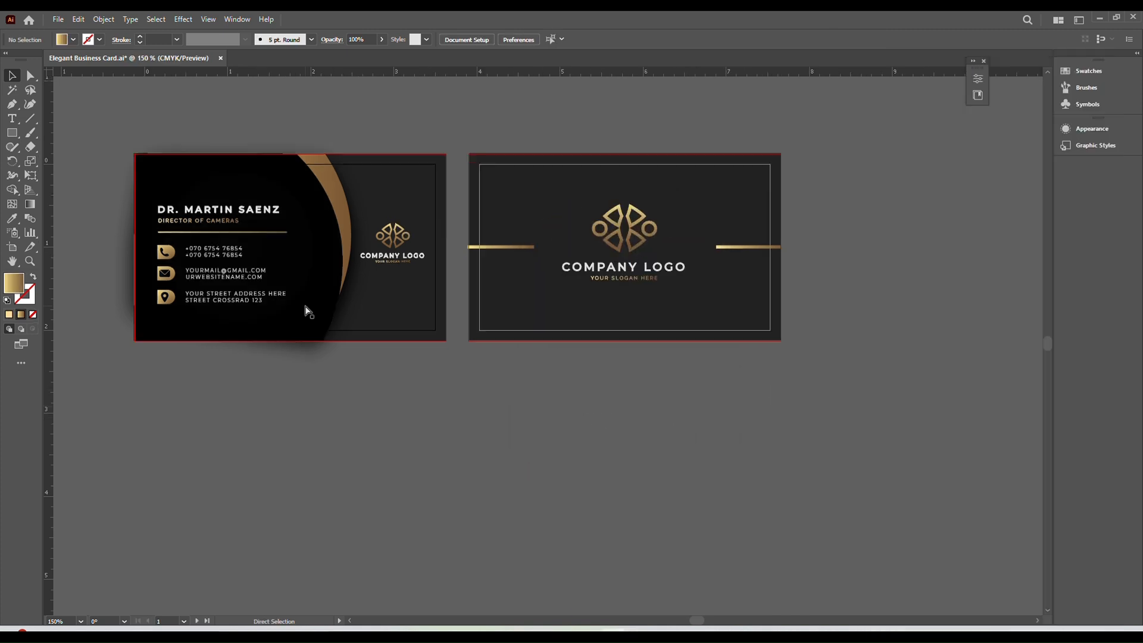
- Lighten the centre stop of the radial gradient on the first card's black curved shape to a slightly softer black
click(306, 308)
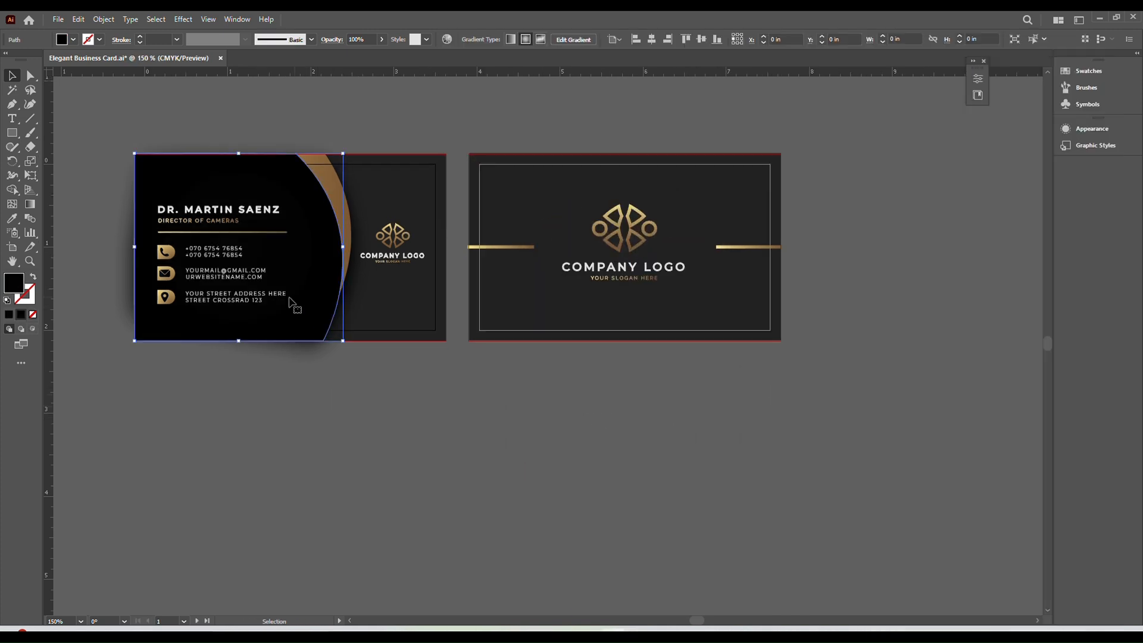
click(30, 205)
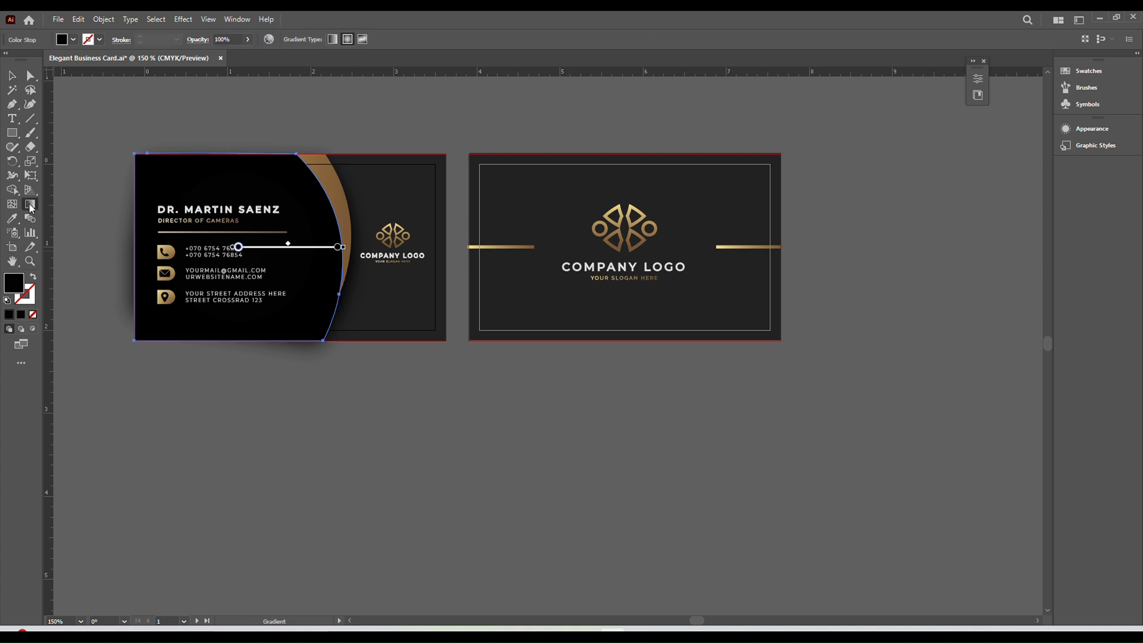
double_click(30, 204)
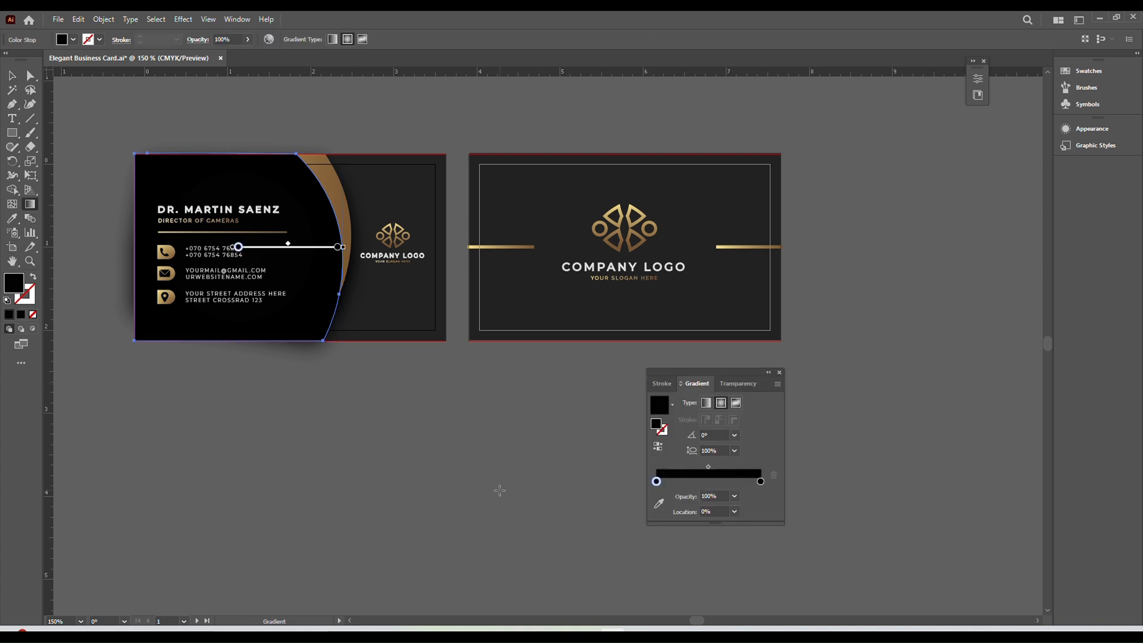
double_click(656, 480)
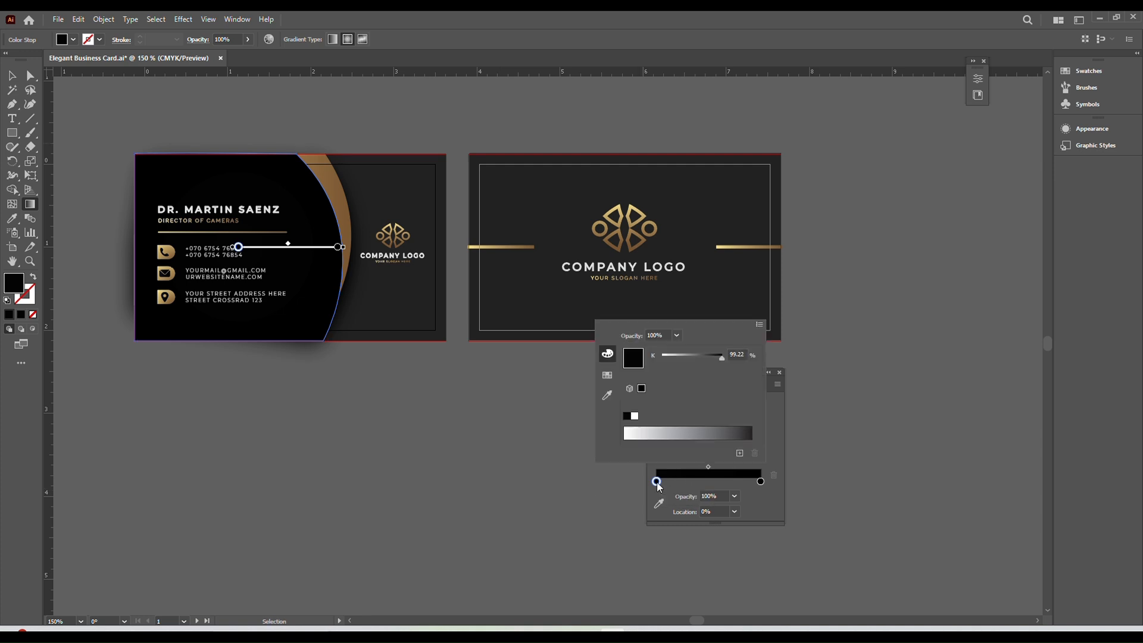
click(750, 426)
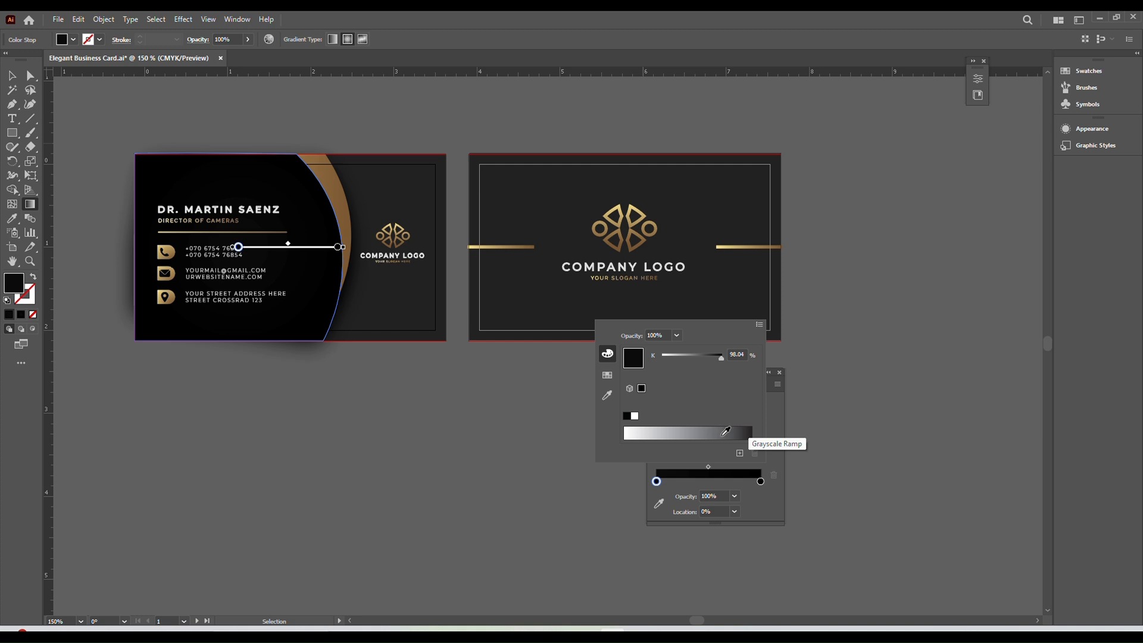
click(748, 434)
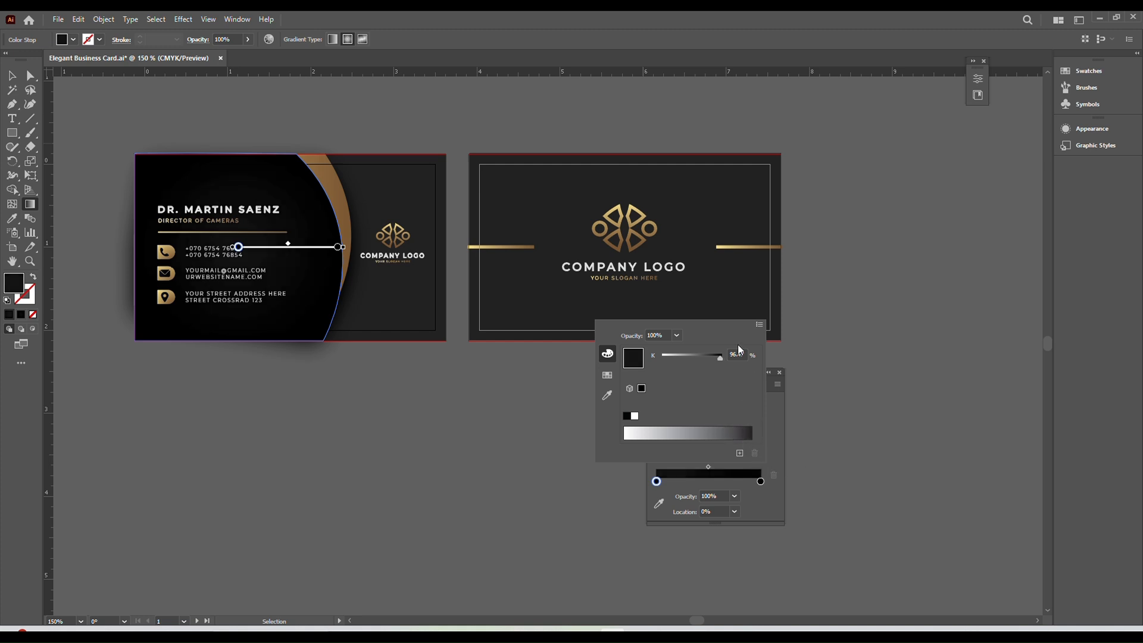
click(759, 510)
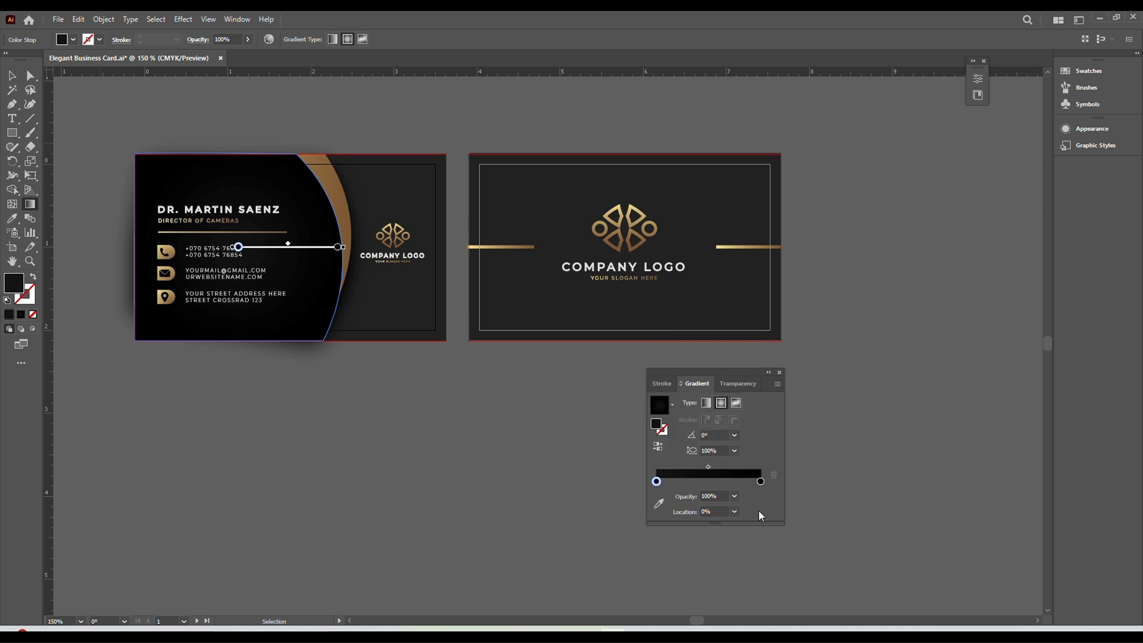
key(ctrl+z)
key(ctrl+z)
click(11, 76)
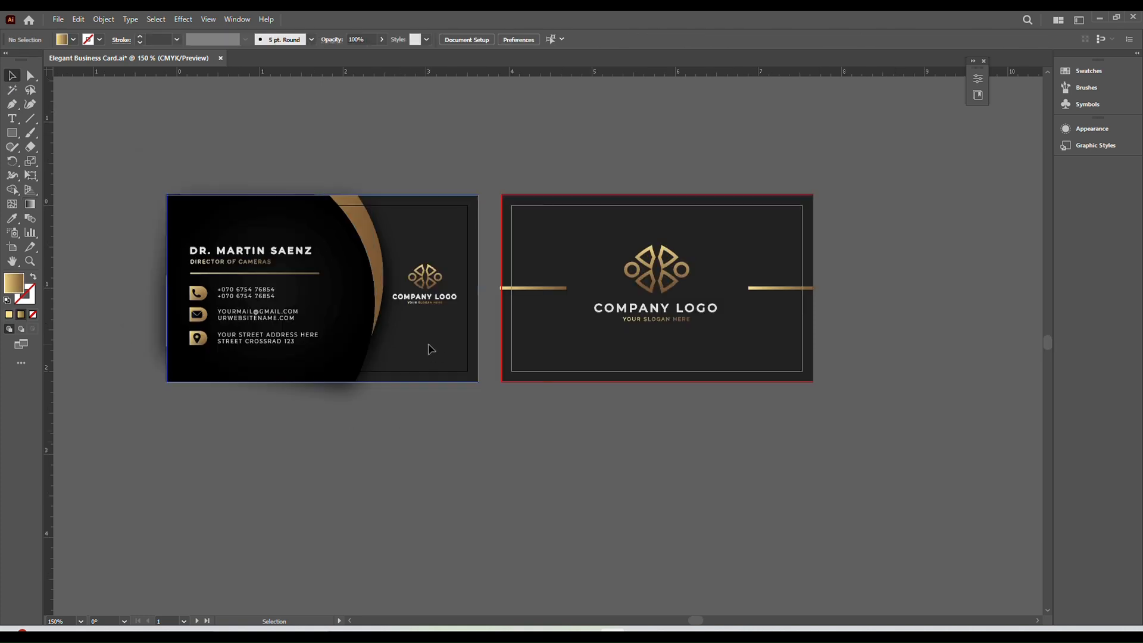
- Set the fill of the background rectangles on both the first and the second card to #111111
click(431, 349)
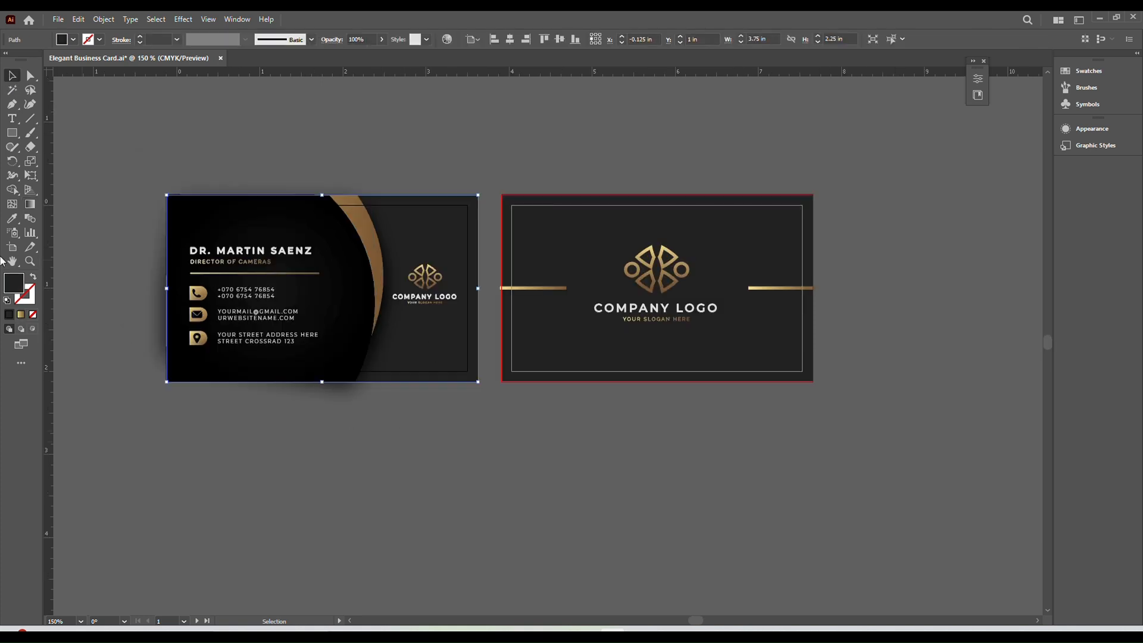
double_click(22, 290)
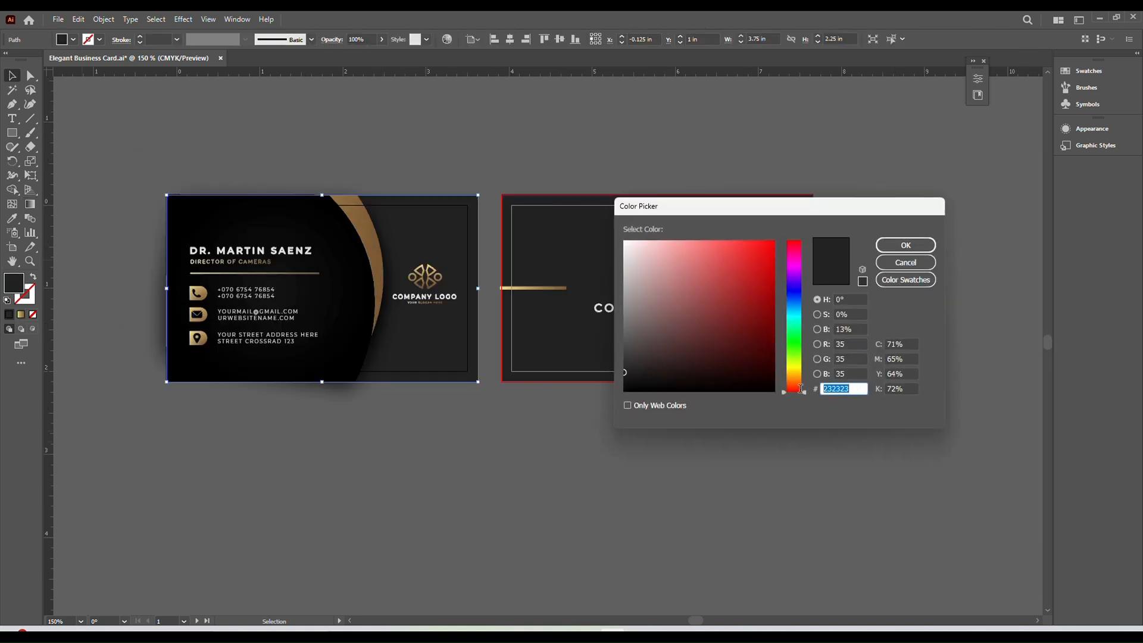
text(111111)
click(905, 245)
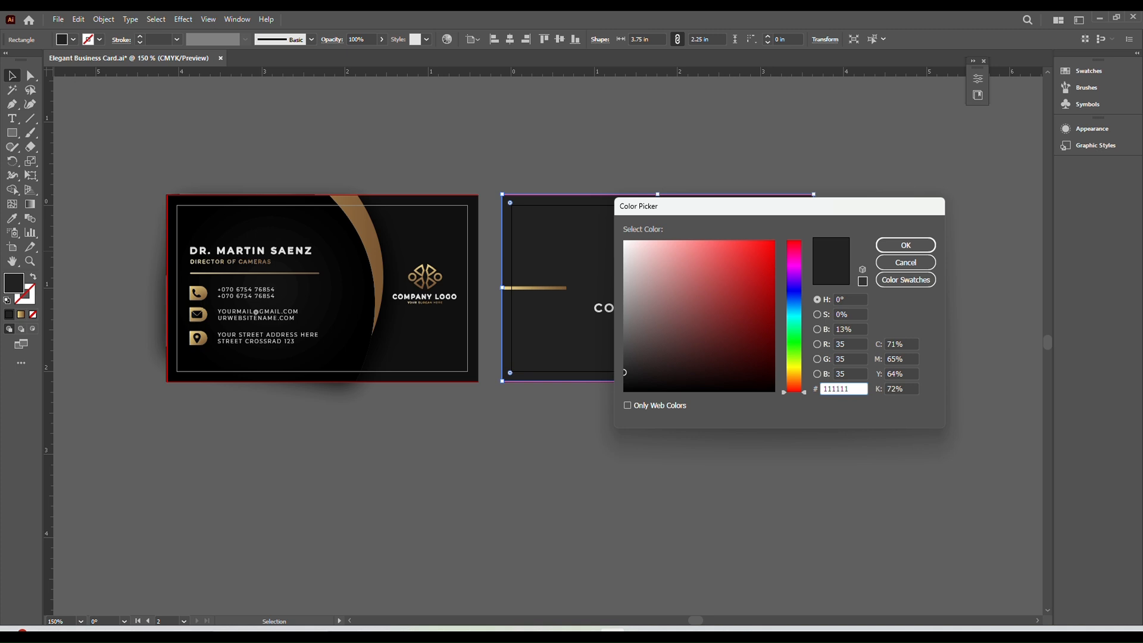
click(905, 245)
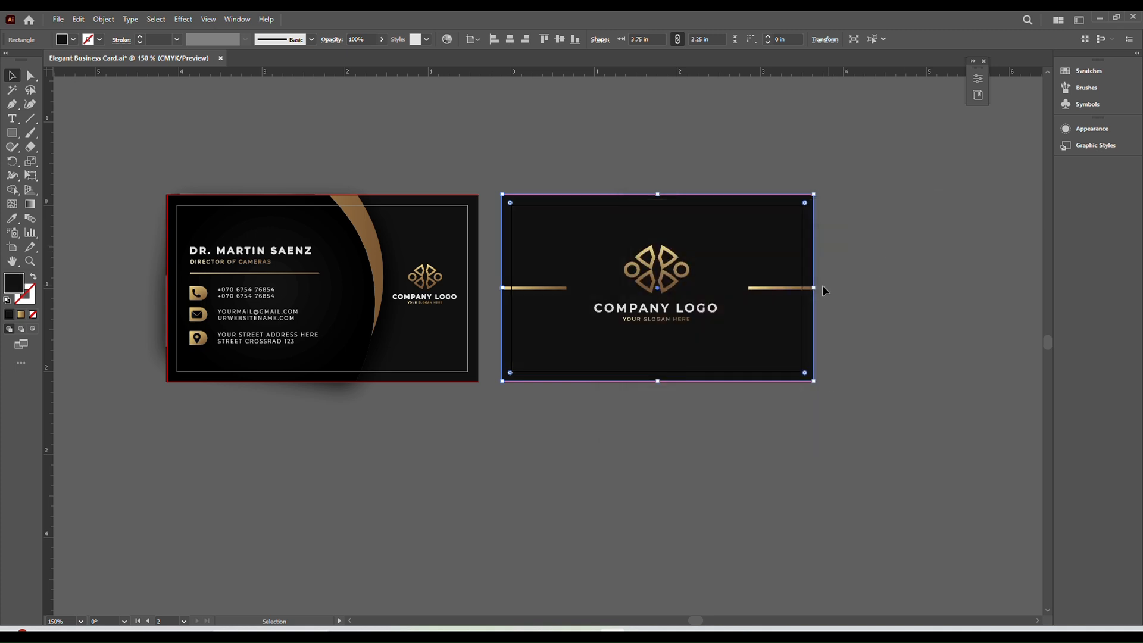
- Apply the radial black gradient of the first card's curved shape to the second card's background with the Eyedropper, and deselect it
click(464, 189)
click(561, 270)
click(12, 218)
click(321, 282)
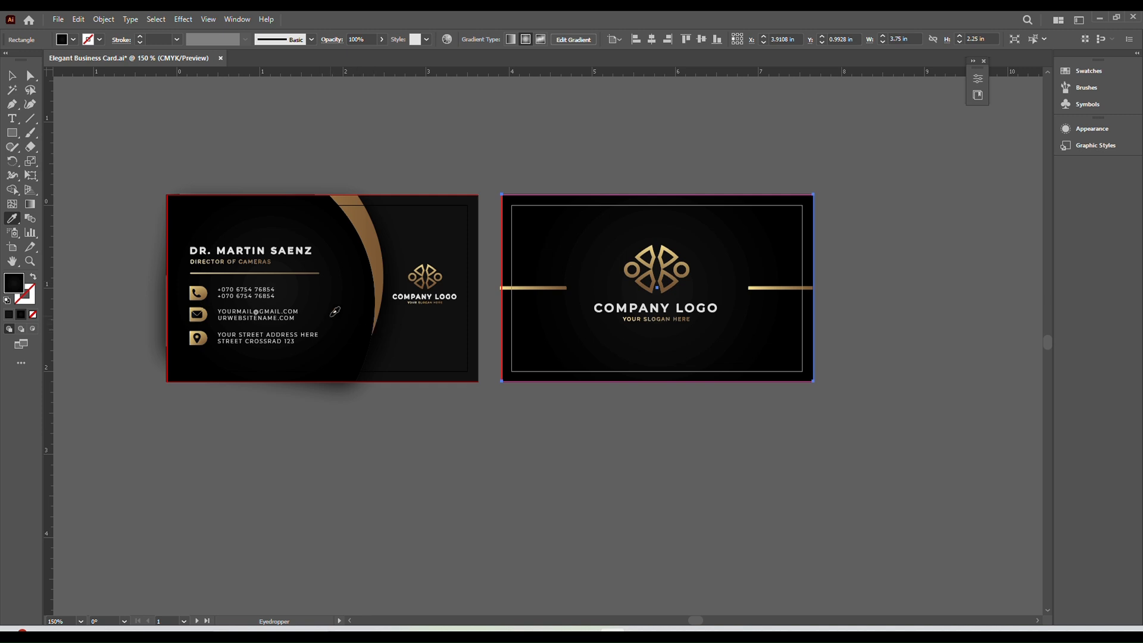
key(v)
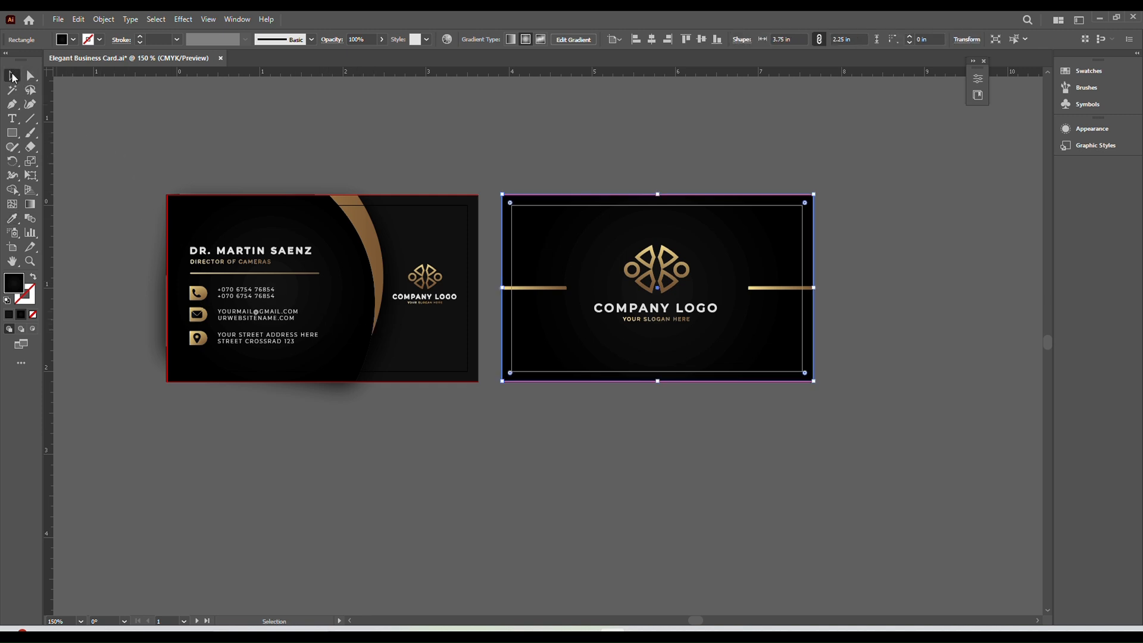
click(170, 95)
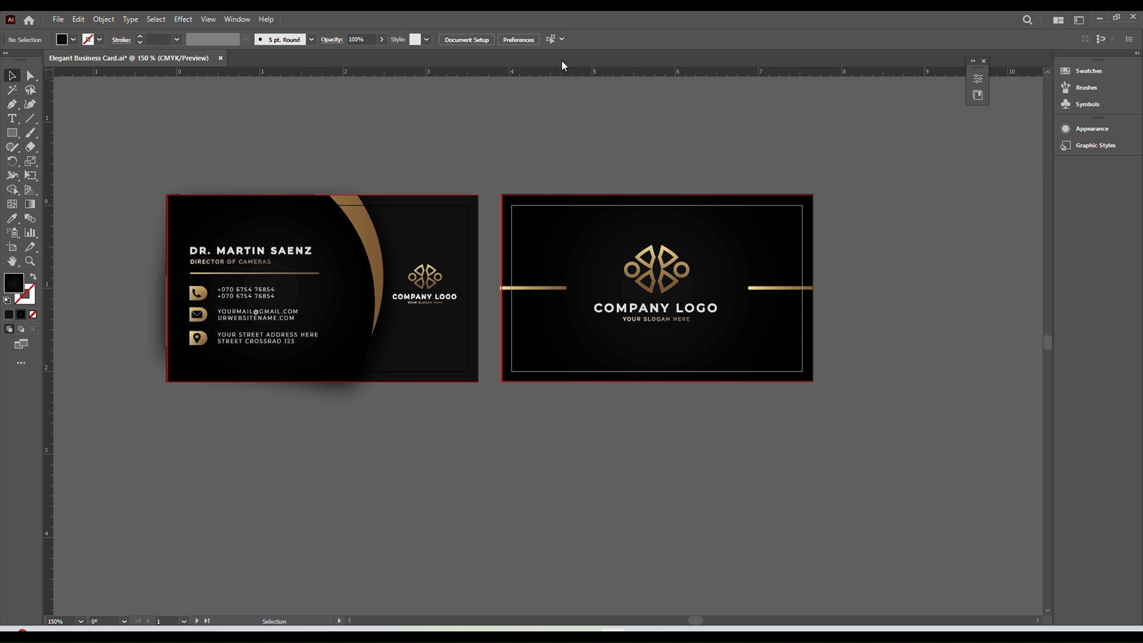